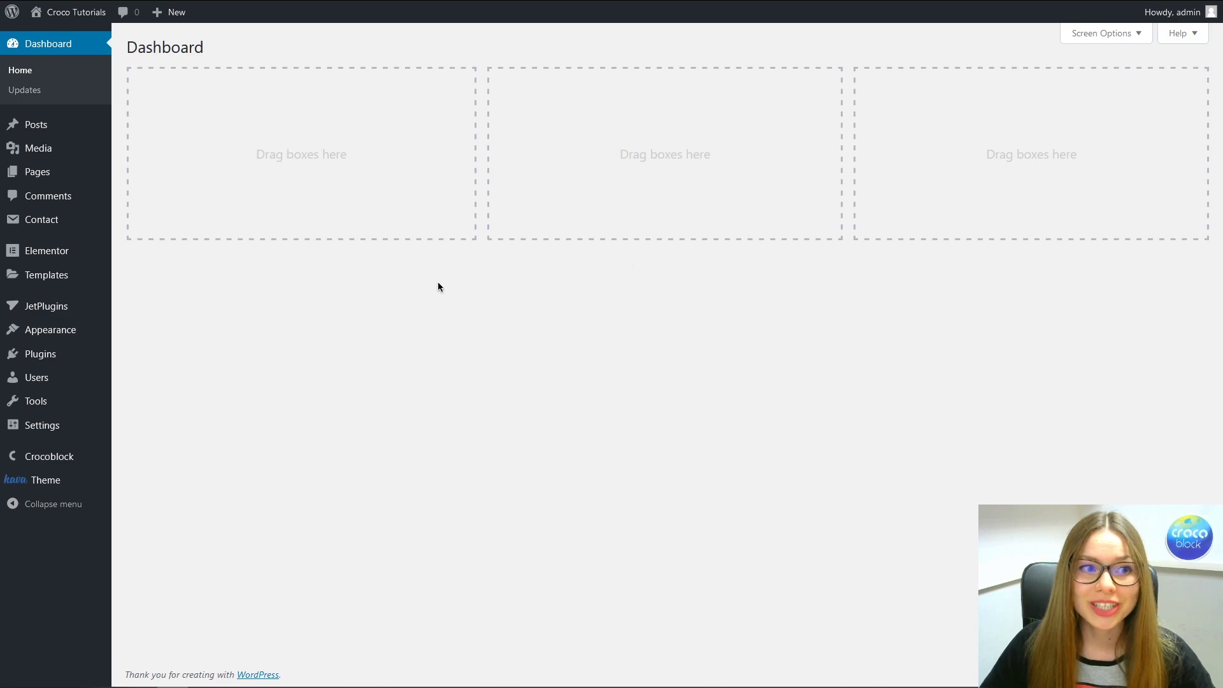
# Step: Confirm Tooltip Widget Extension is enabled in JetTricks Settings' Available Extensions, then go to Pages
pyautogui.moveTo(85, 308)
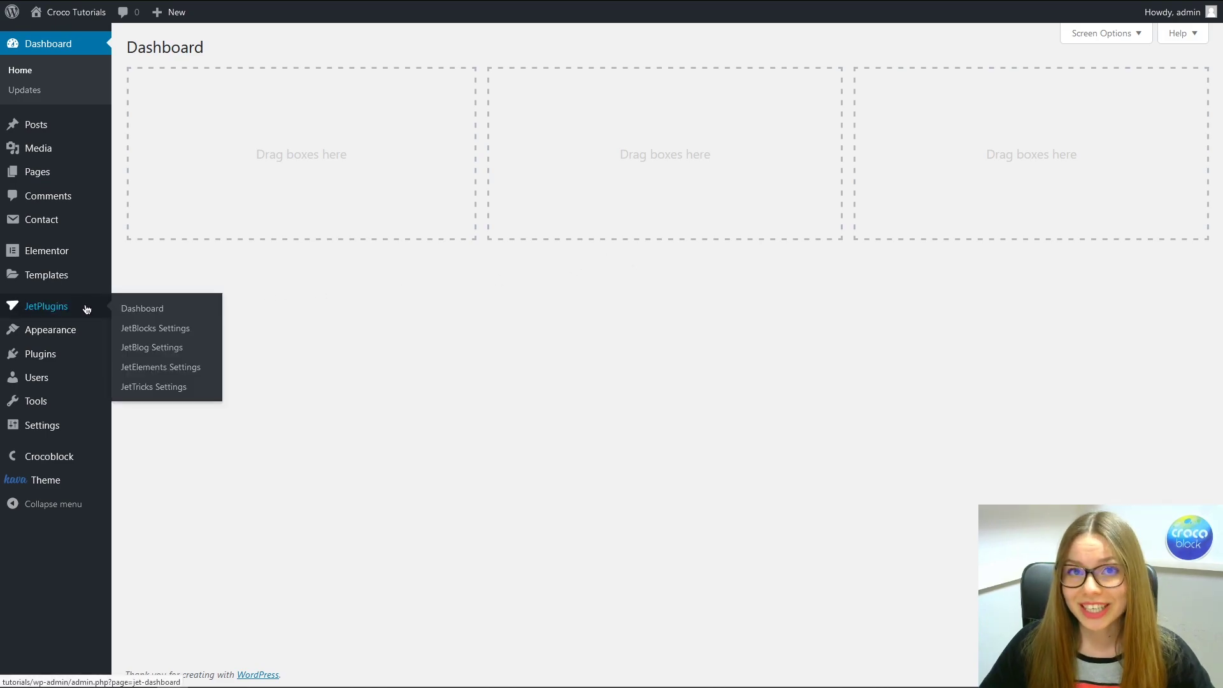
pyautogui.click(167, 387)
pyautogui.click(264, 168)
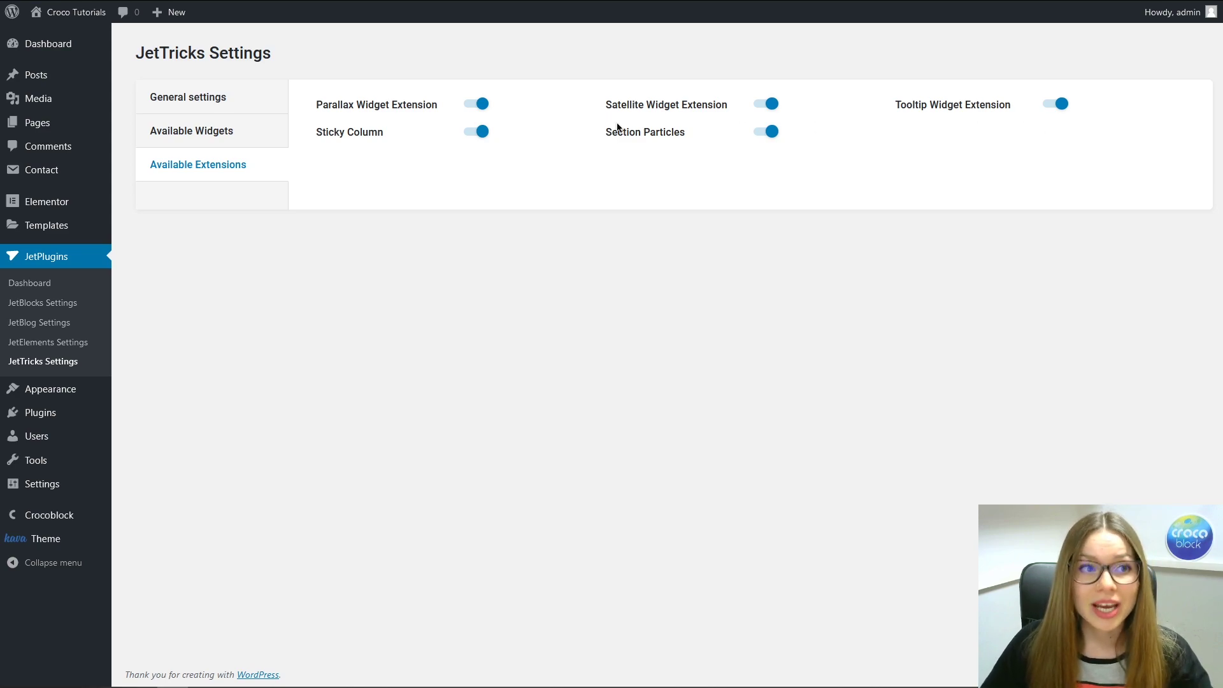
pyautogui.click(78, 128)
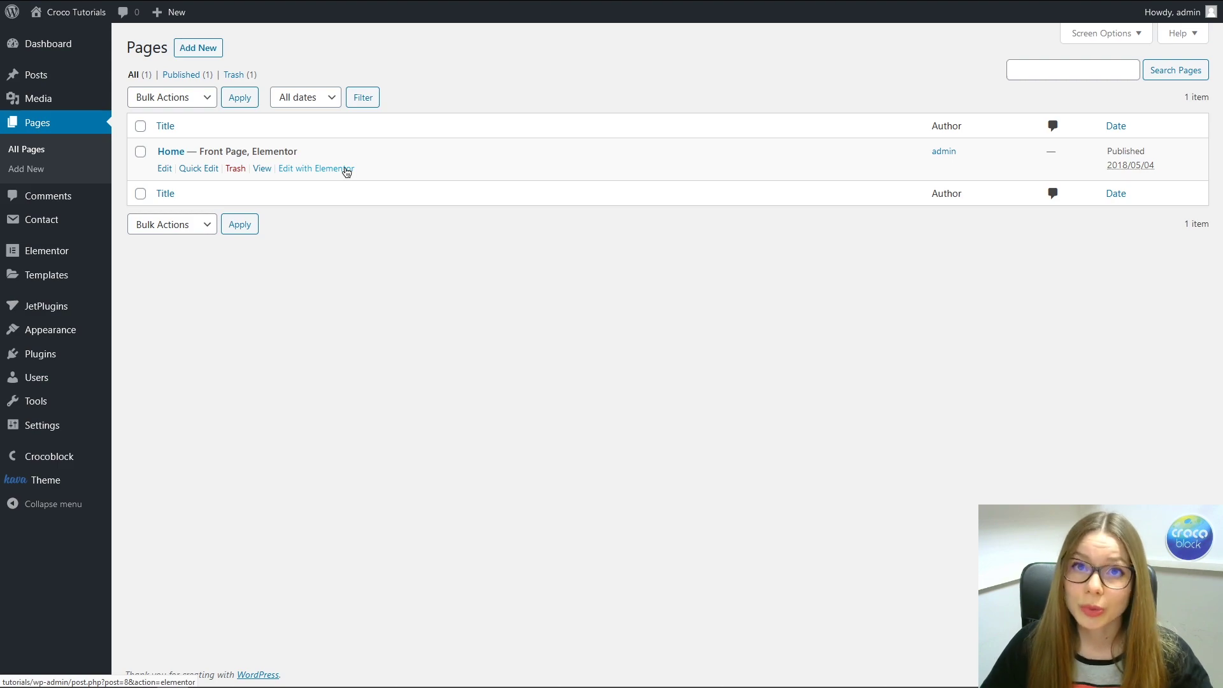
# Step: Edit the Home page with Elementor
pyautogui.click(346, 169)
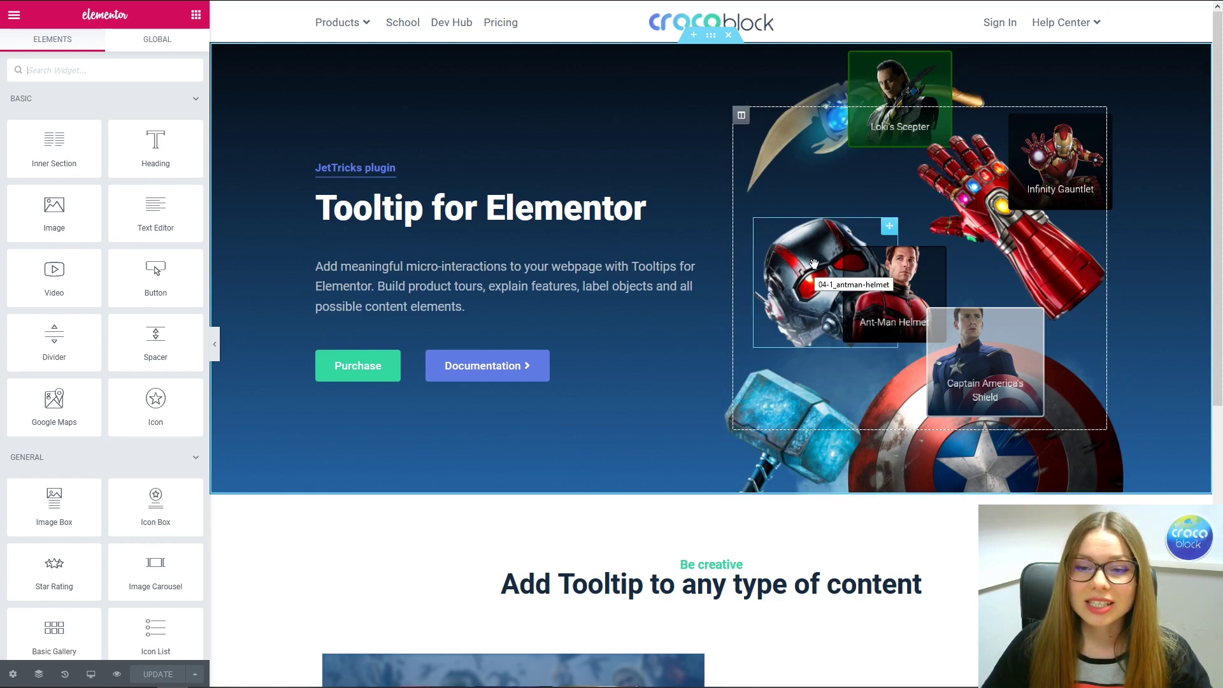
# Step: Select the hammer image and set JetTricks 'Use Tooltip?' to Yes in its Advanced tab
pyautogui.click(793, 398)
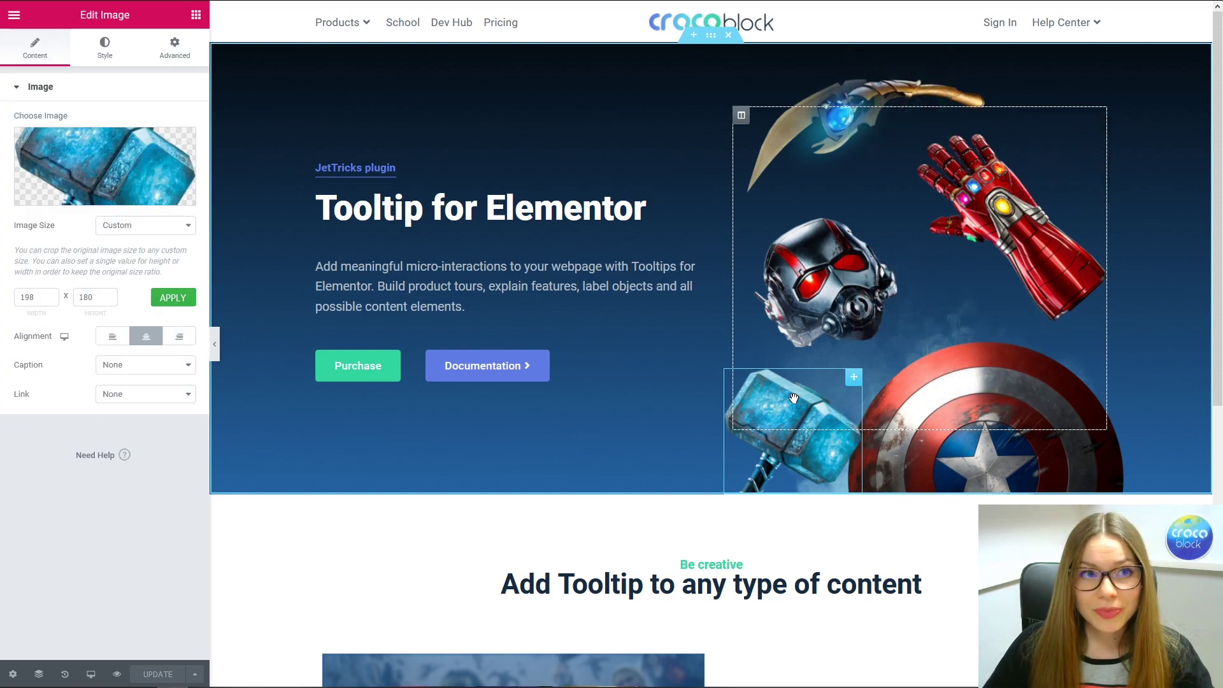
pyautogui.click(189, 50)
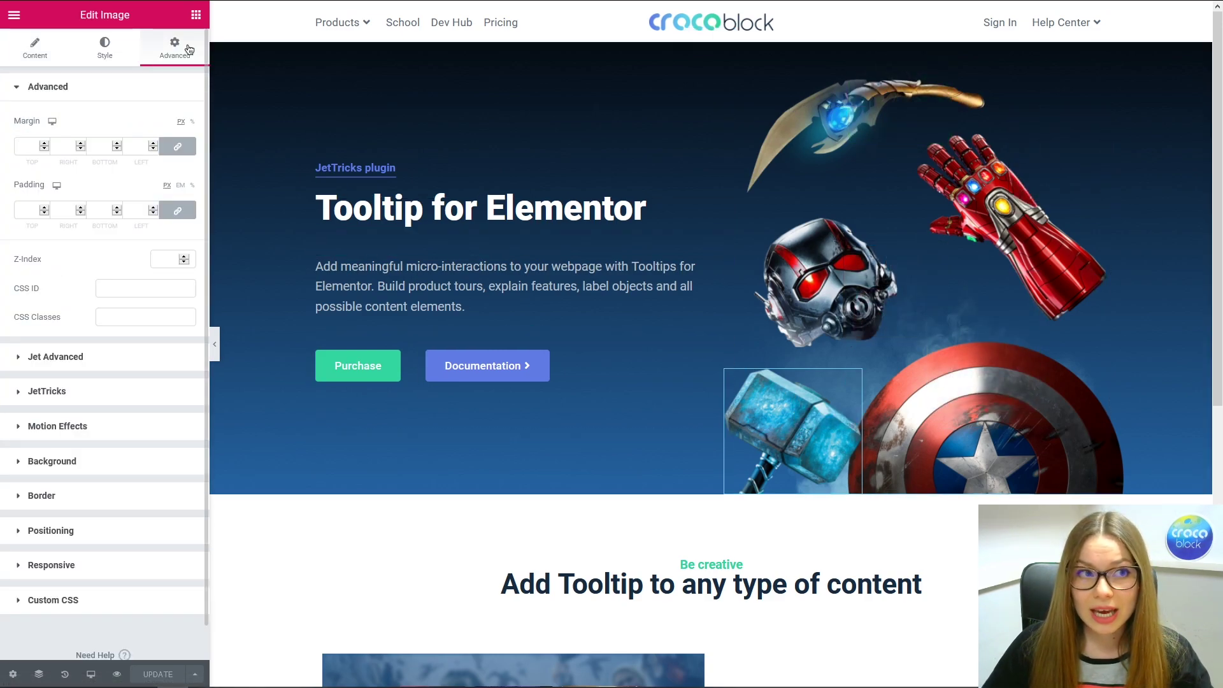
pyautogui.click(175, 87)
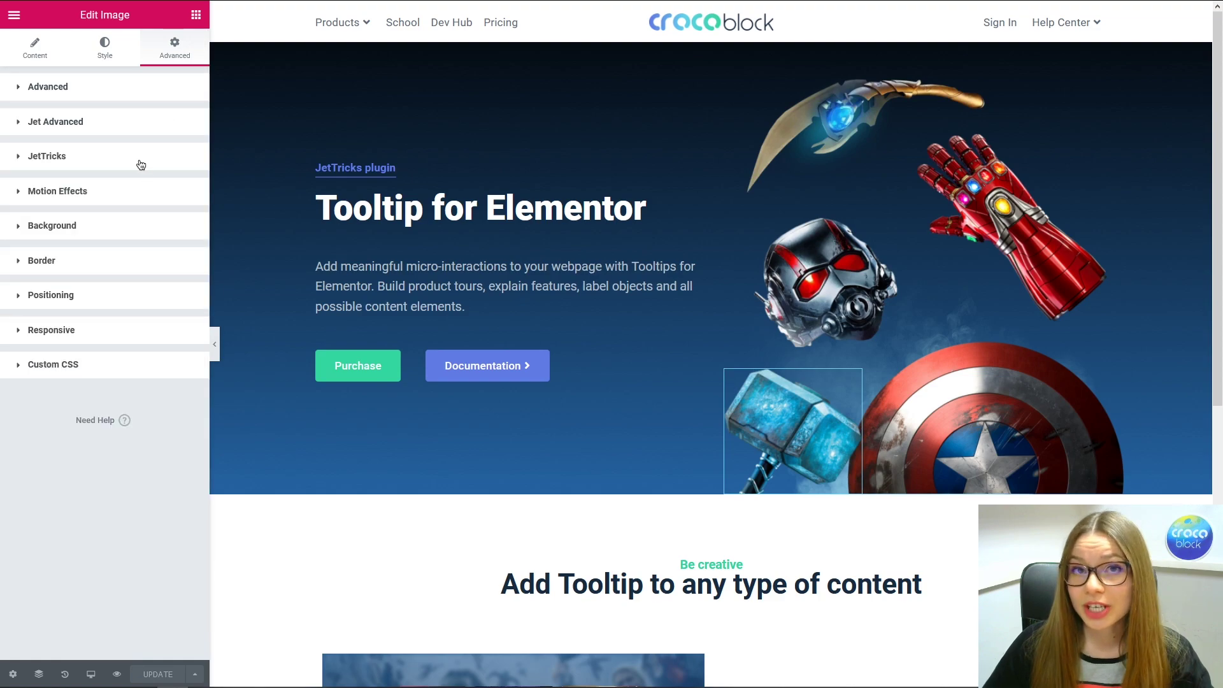
pyautogui.click(141, 165)
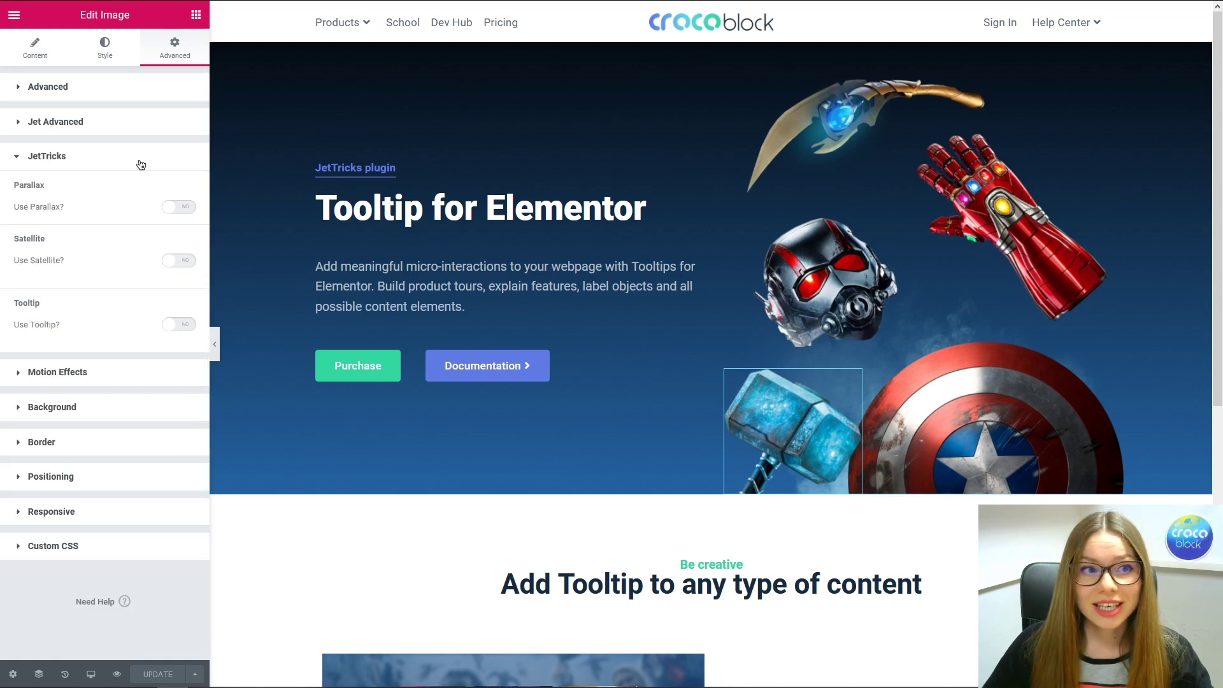
pyautogui.click(179, 326)
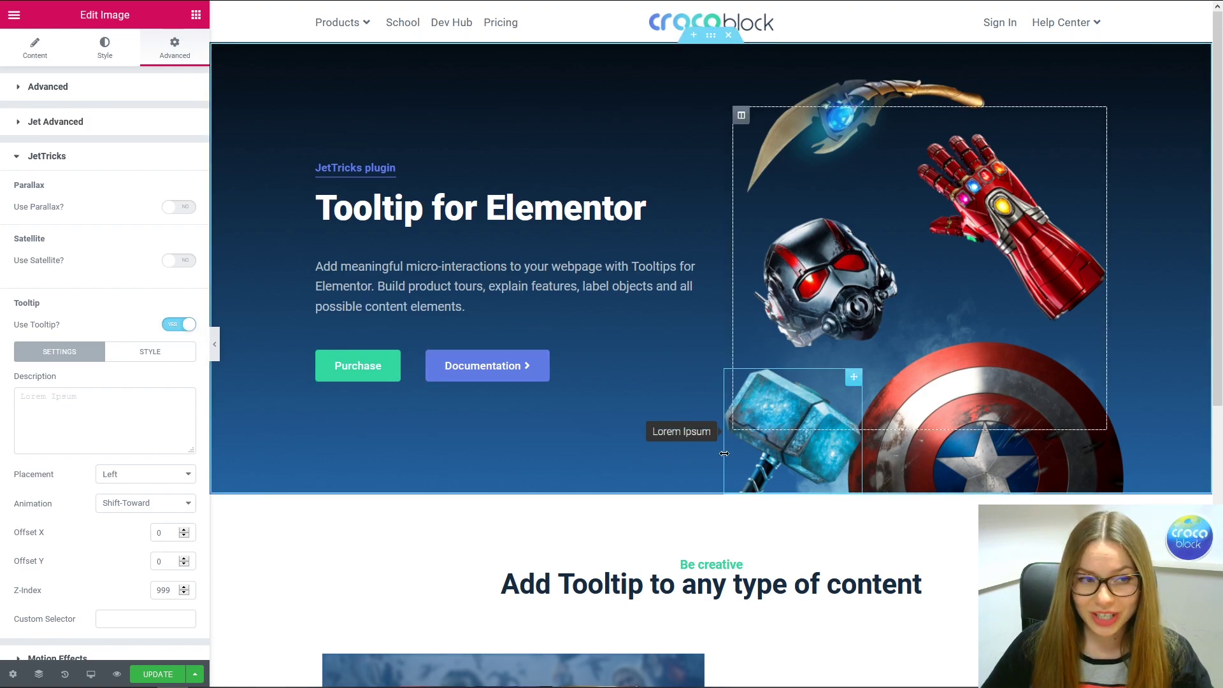
# Step: Set the tooltip description to 'Thor's Hammer' and, after trying Top, Bottom and Right, place it Left
pyautogui.click(117, 399)
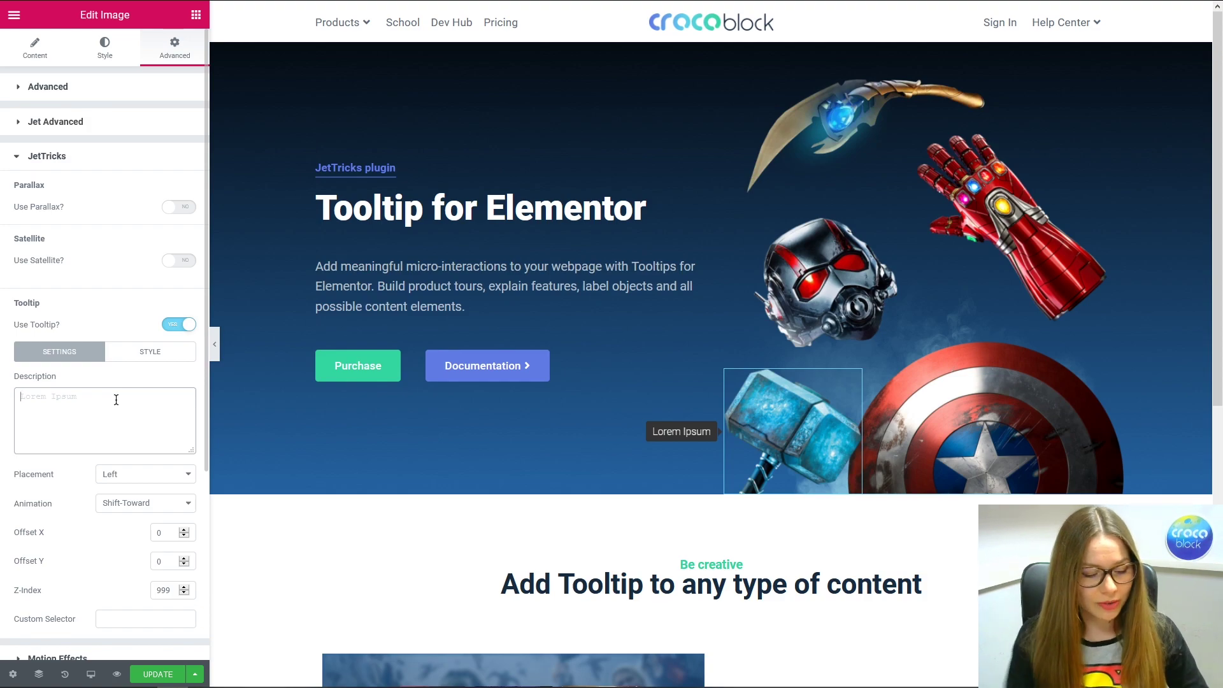
pyautogui.write('Thor')
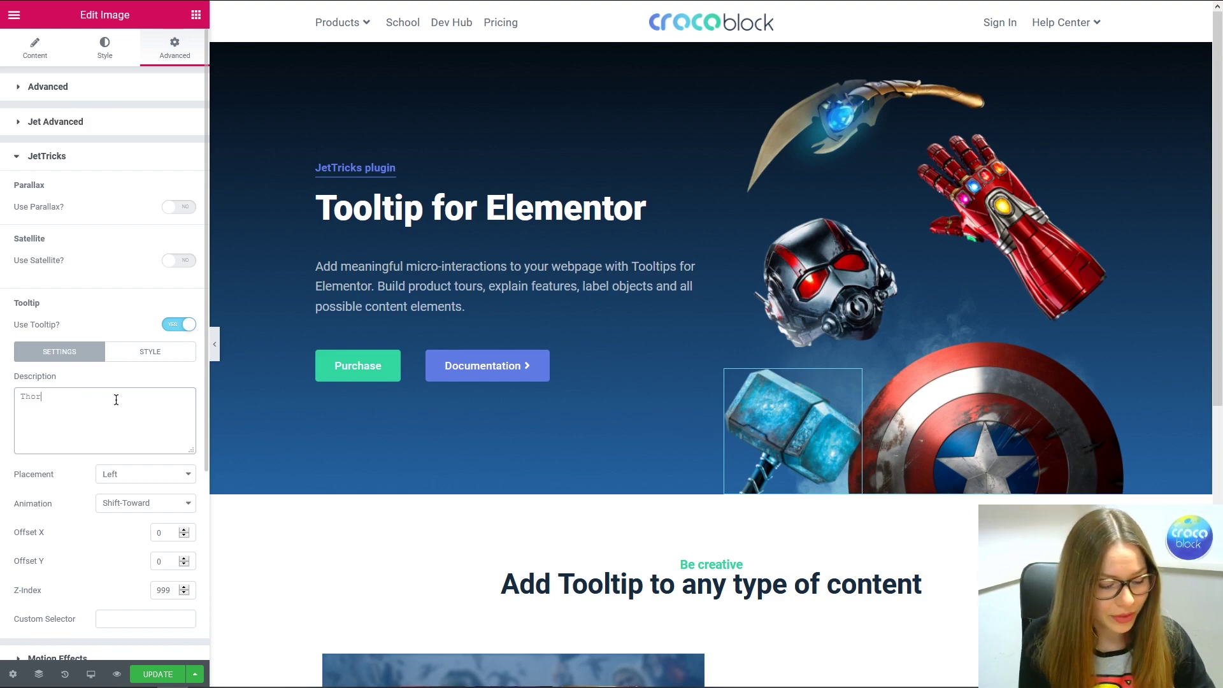
pyautogui.write("'s Hammer")
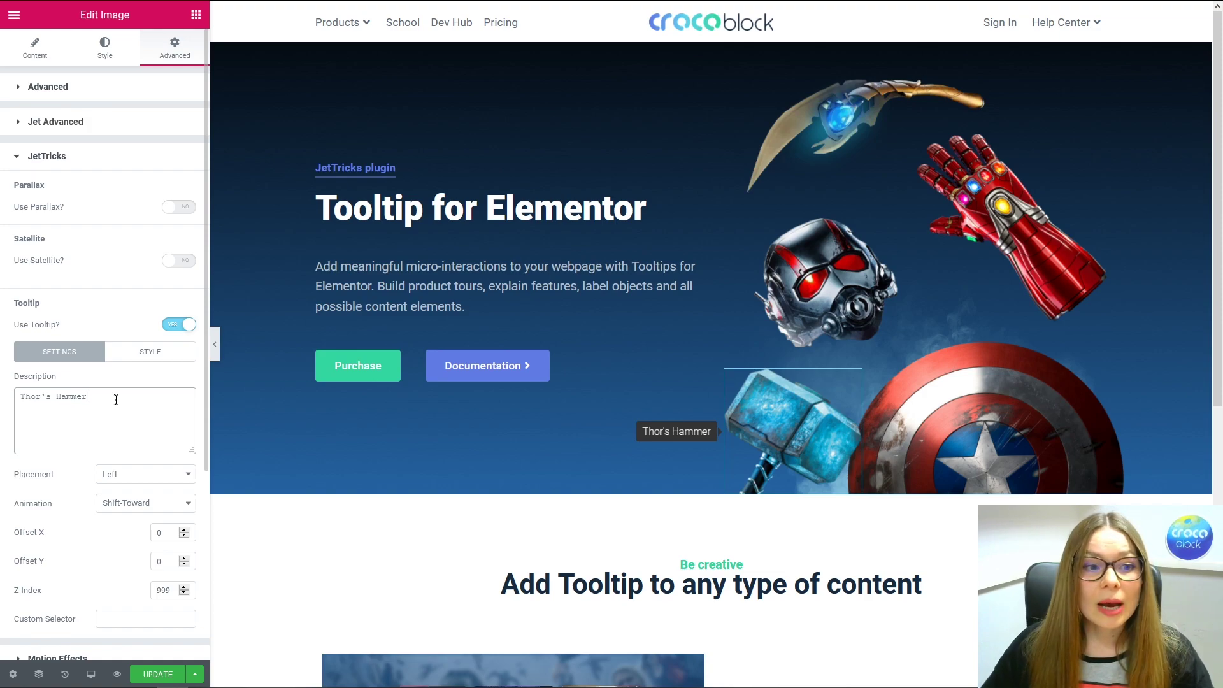
pyautogui.click(191, 481)
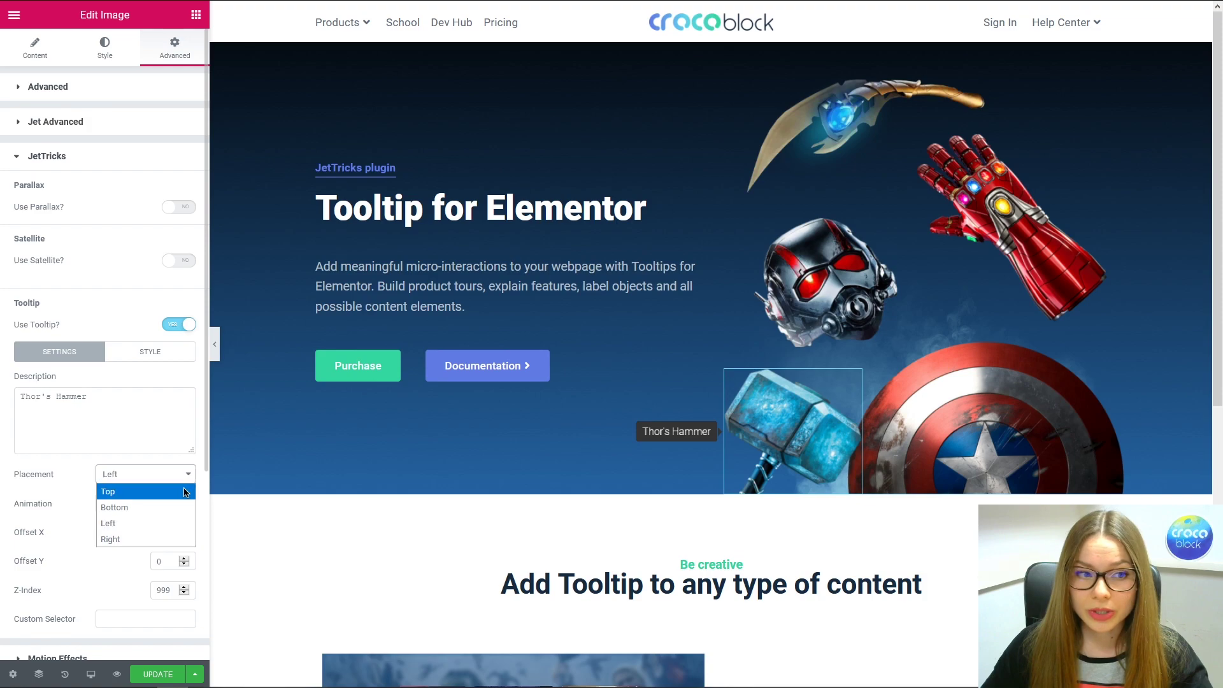
pyautogui.click(187, 492)
pyautogui.click(186, 474)
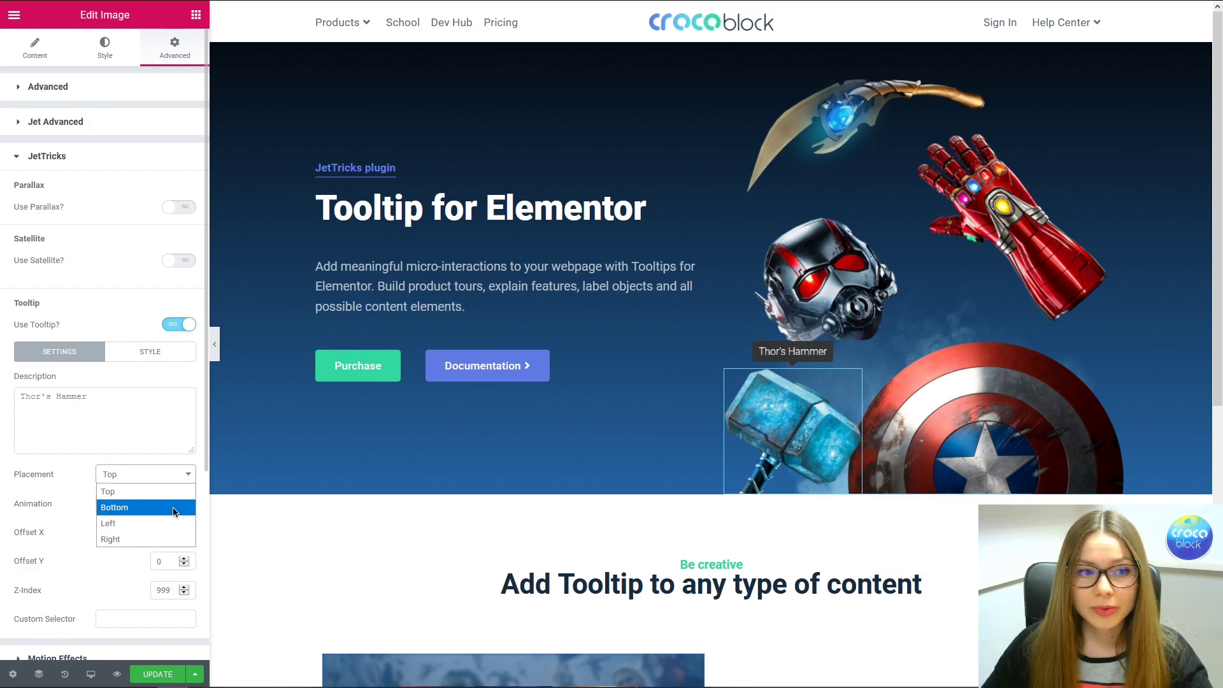
pyautogui.click(176, 507)
pyautogui.click(188, 475)
pyautogui.click(166, 523)
pyautogui.click(175, 479)
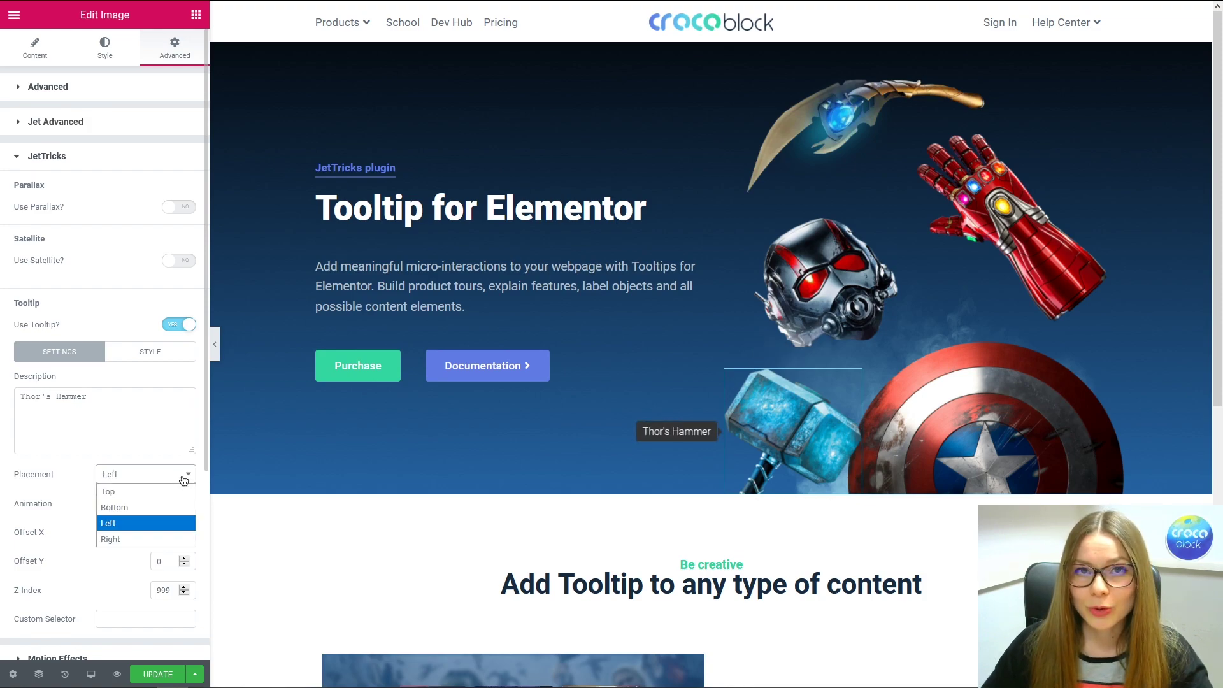
pyautogui.click(165, 539)
pyautogui.click(179, 477)
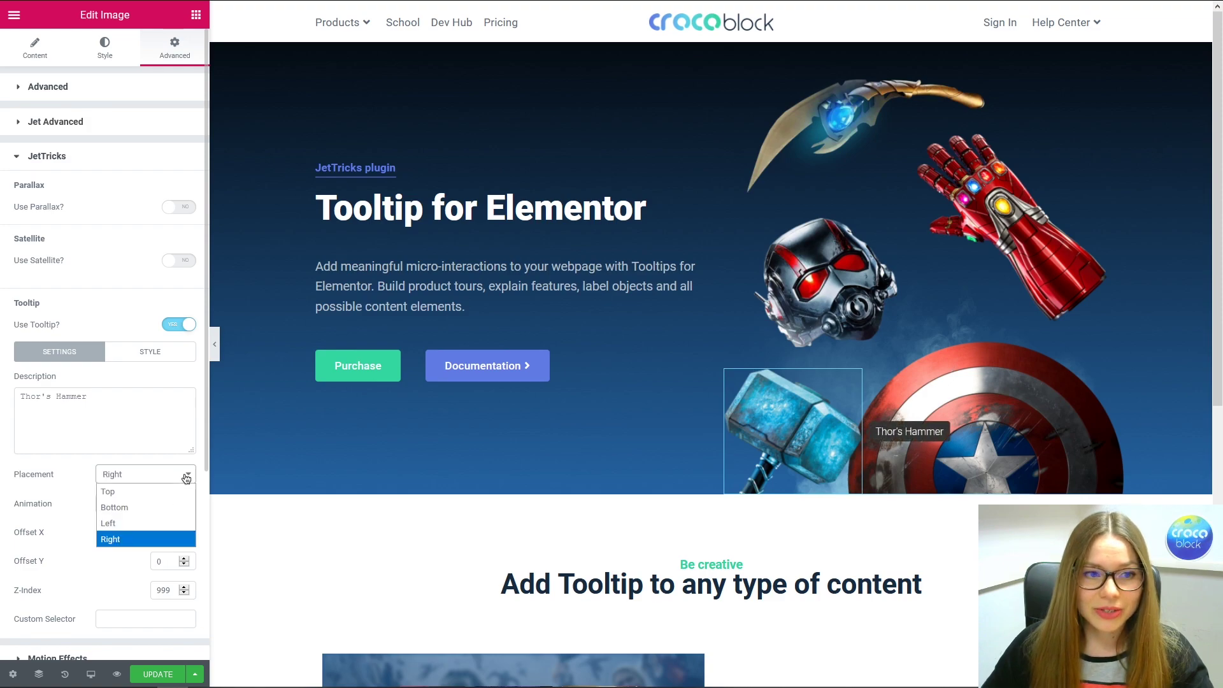
pyautogui.click(165, 520)
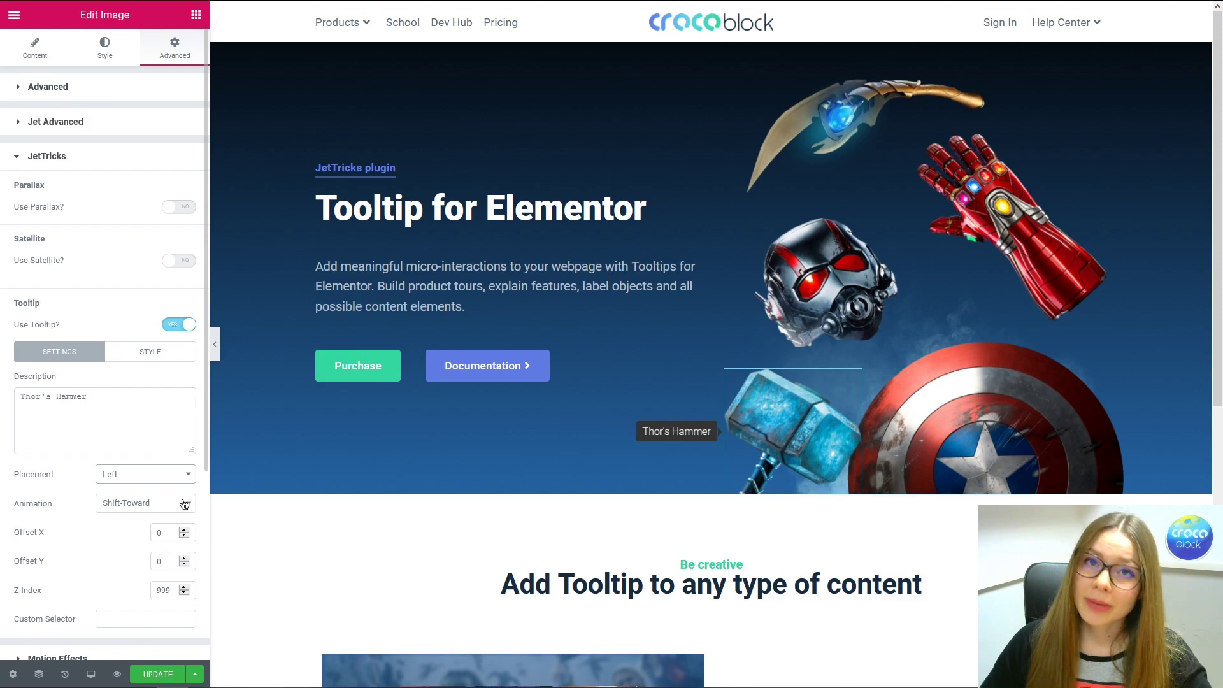
# Step: Preview the Shift-Away, Fade, Scale and Perspective animations, then settle on Shift-Toward
pyautogui.click(185, 504)
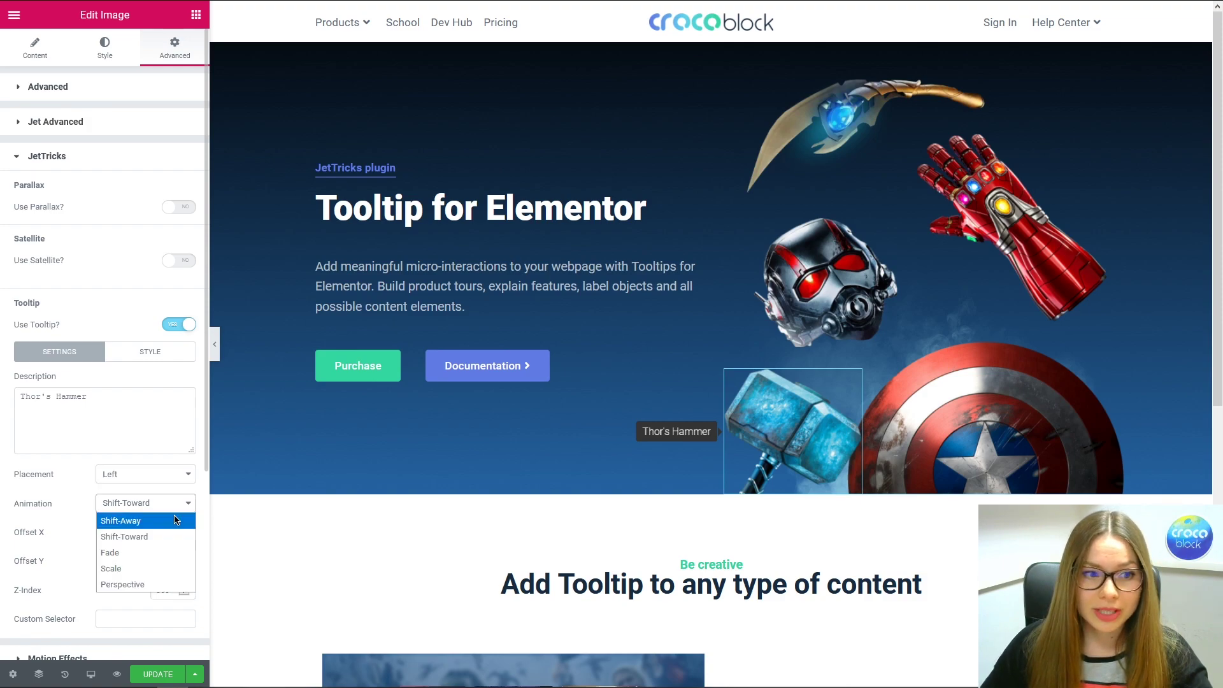
pyautogui.click(176, 517)
pyautogui.click(181, 507)
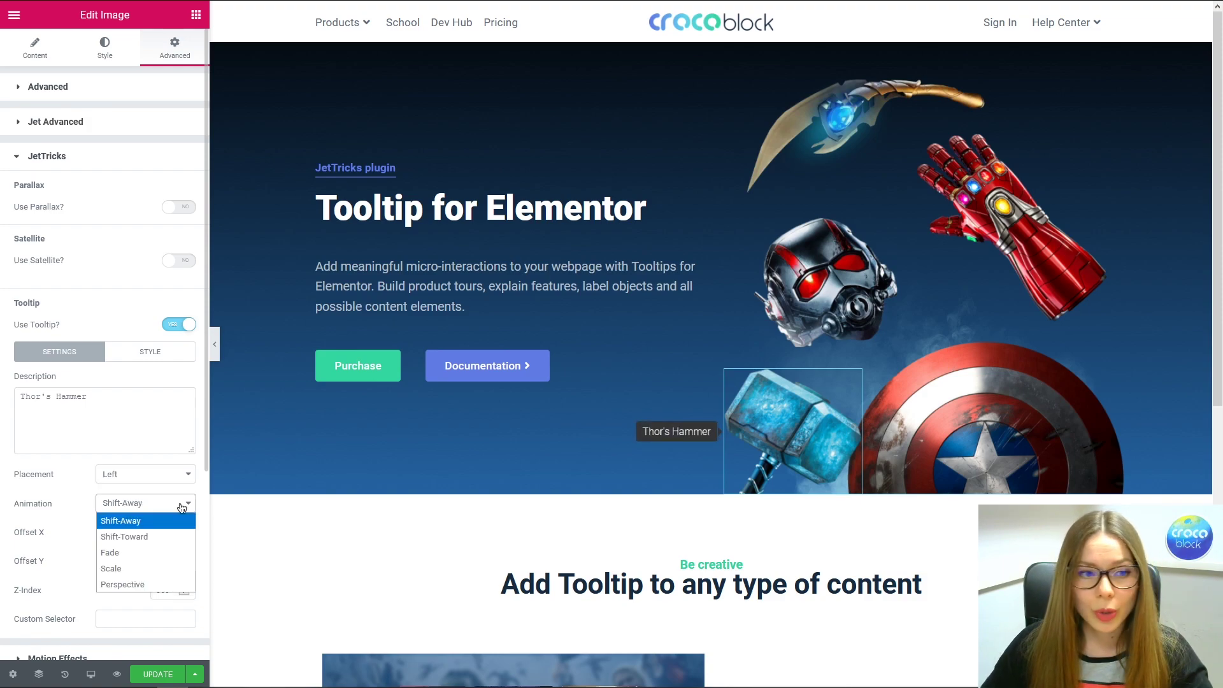
pyautogui.click(156, 550)
pyautogui.click(180, 508)
pyautogui.click(160, 563)
pyautogui.click(182, 512)
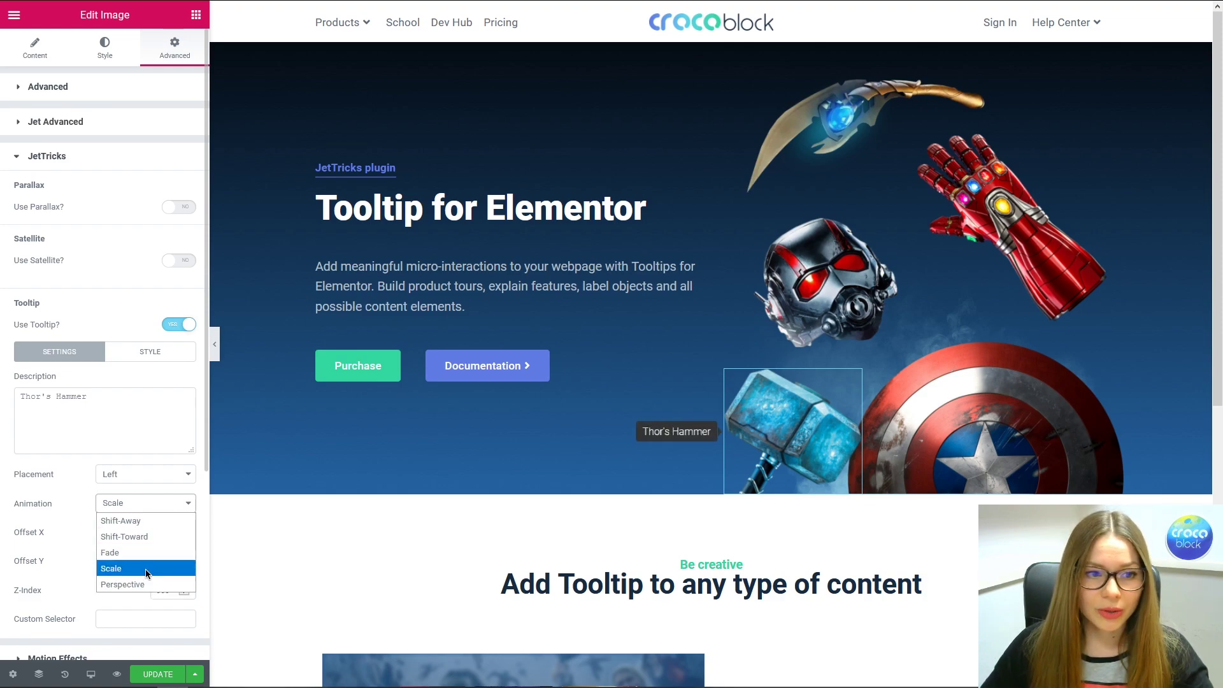
pyautogui.click(149, 581)
pyautogui.click(184, 503)
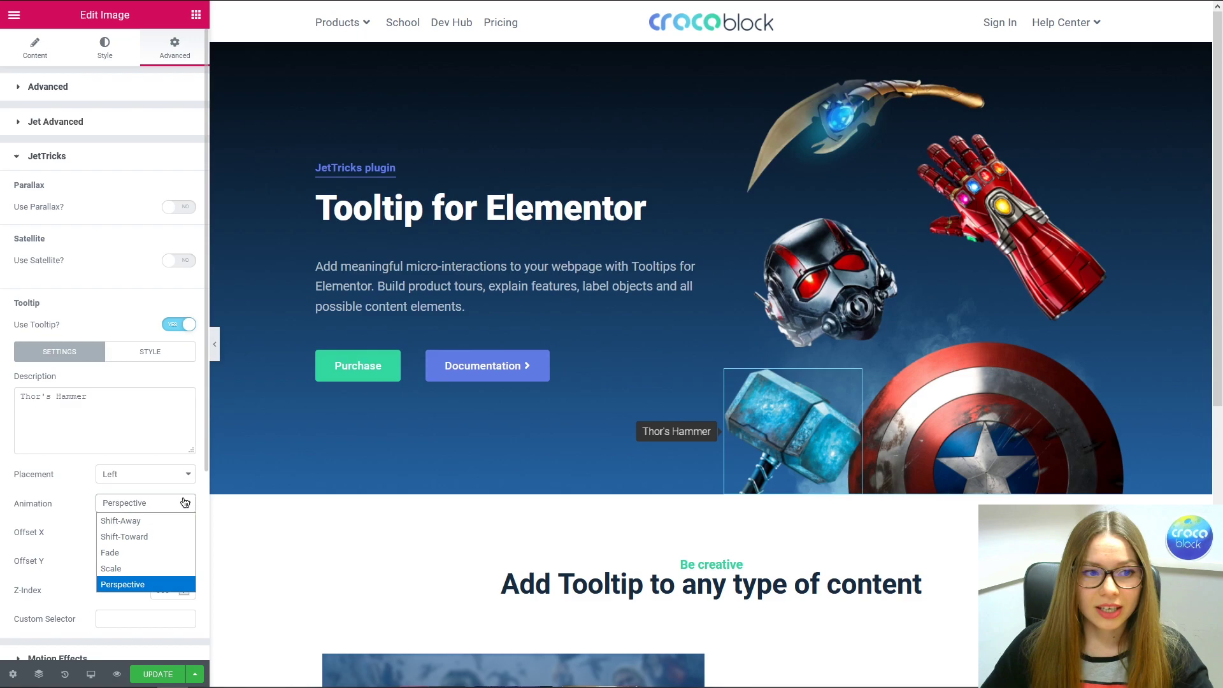
pyautogui.click(158, 540)
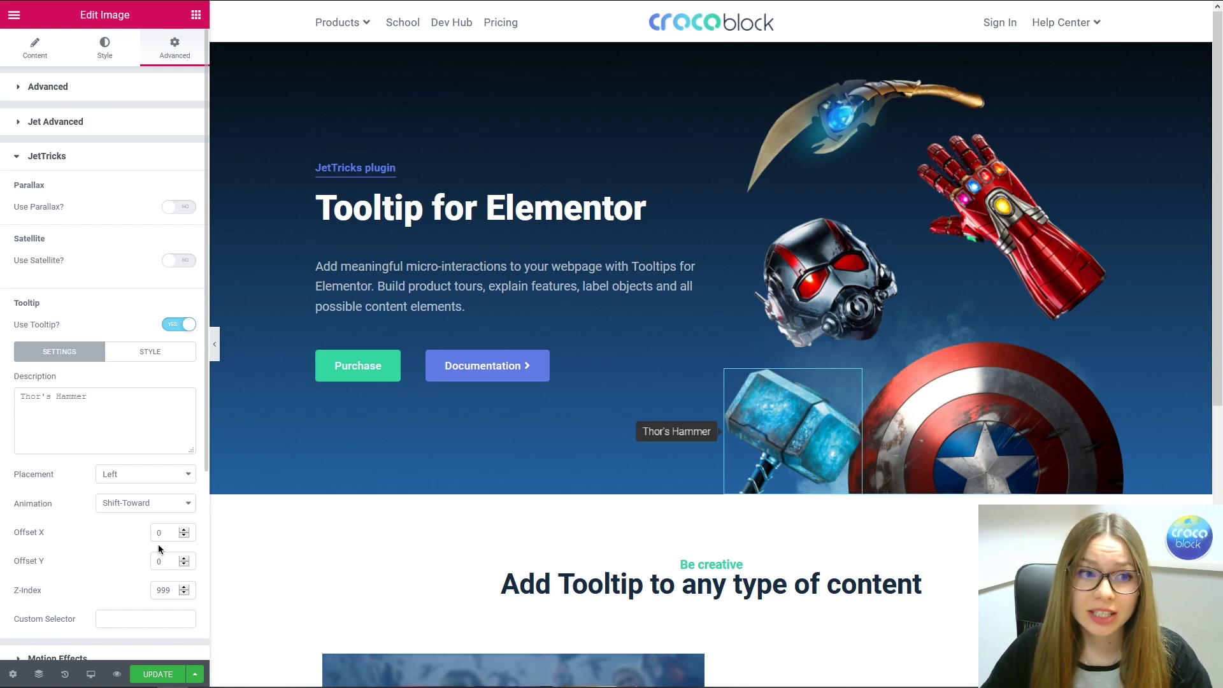
# Step: Give the tooltip a classic background using the Thor image and set its width to 150
pyautogui.click(180, 356)
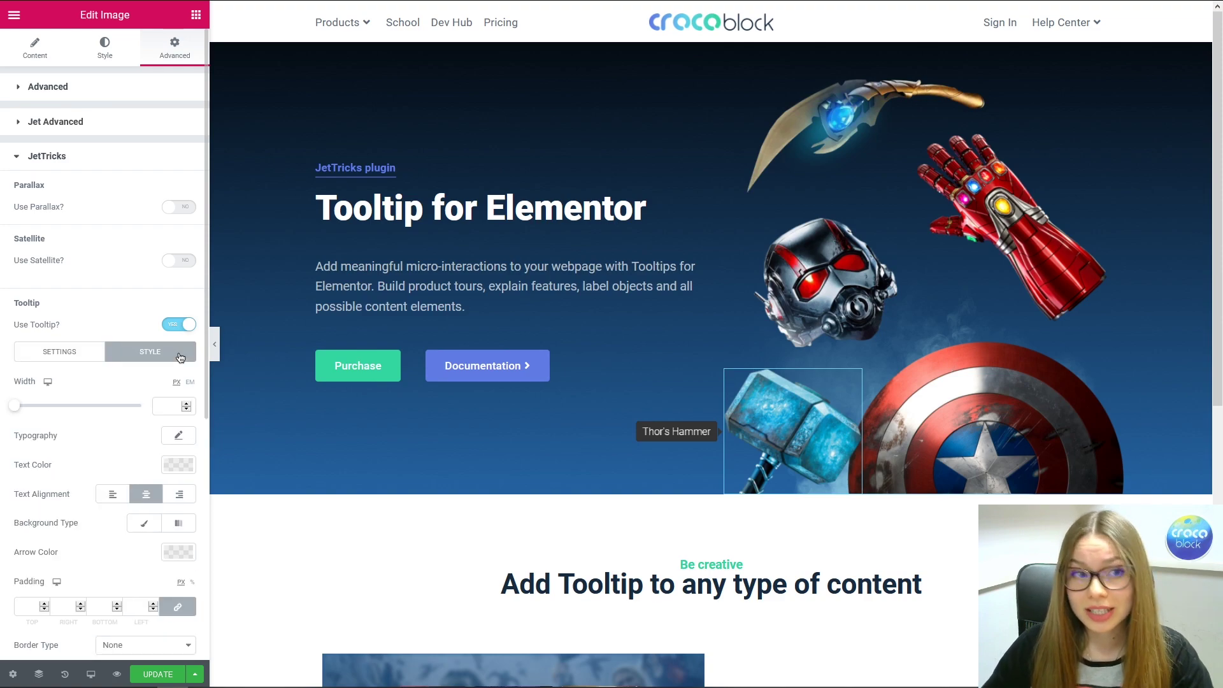
pyautogui.scroll(-4, 180, 357)
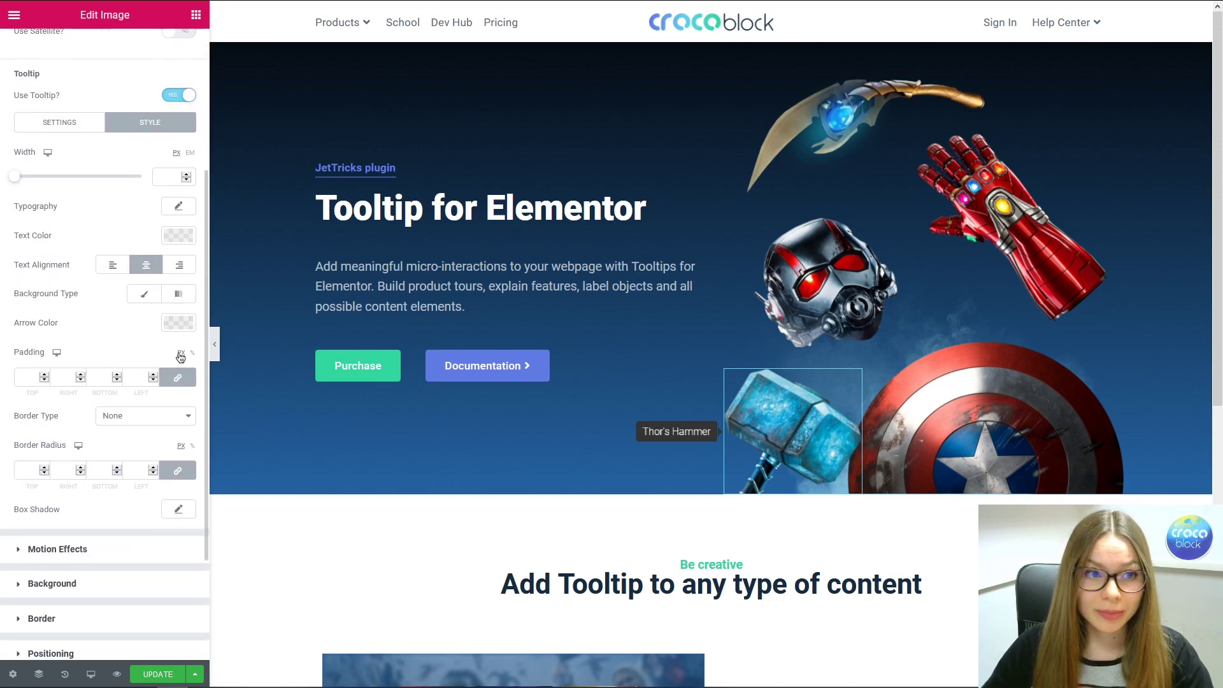
pyautogui.click(152, 295)
pyautogui.click(117, 391)
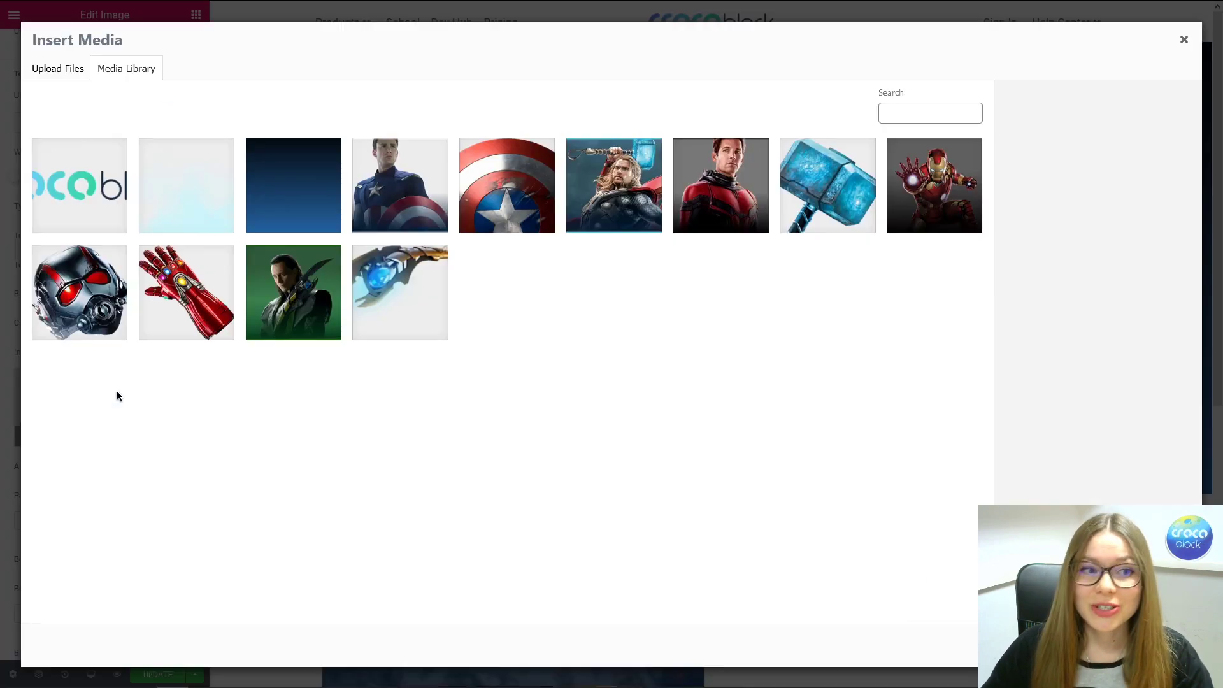
pyautogui.click(613, 185)
pyautogui.click(1159, 645)
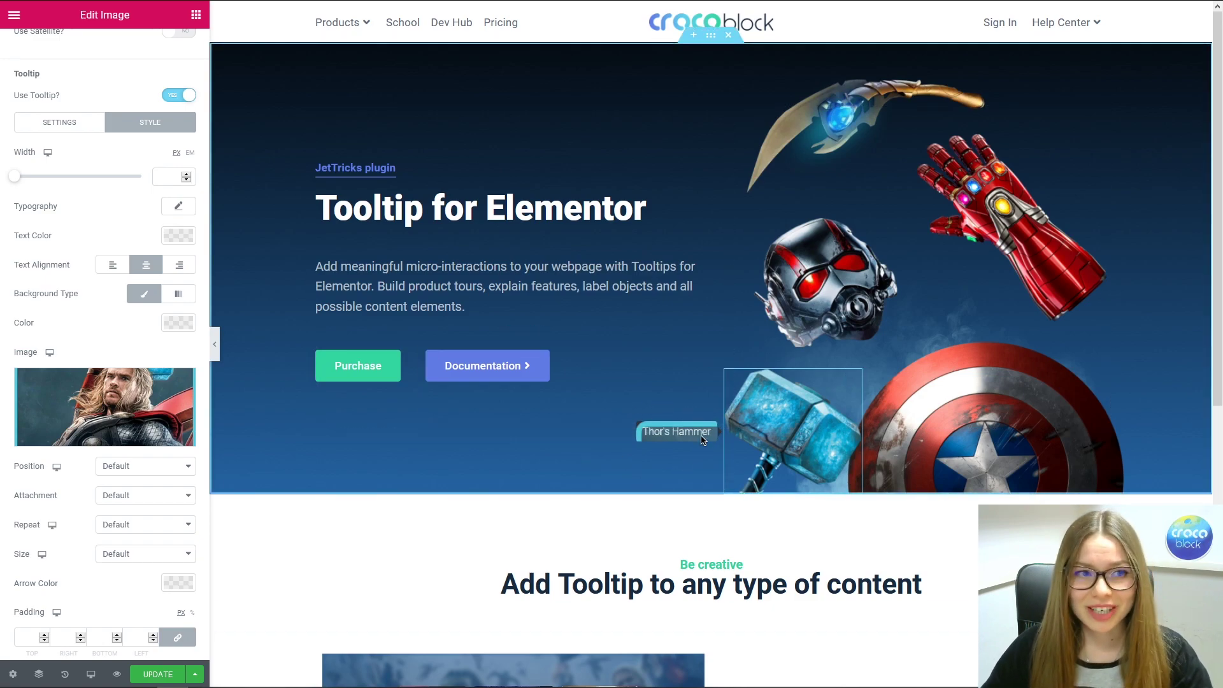
pyautogui.click(174, 181)
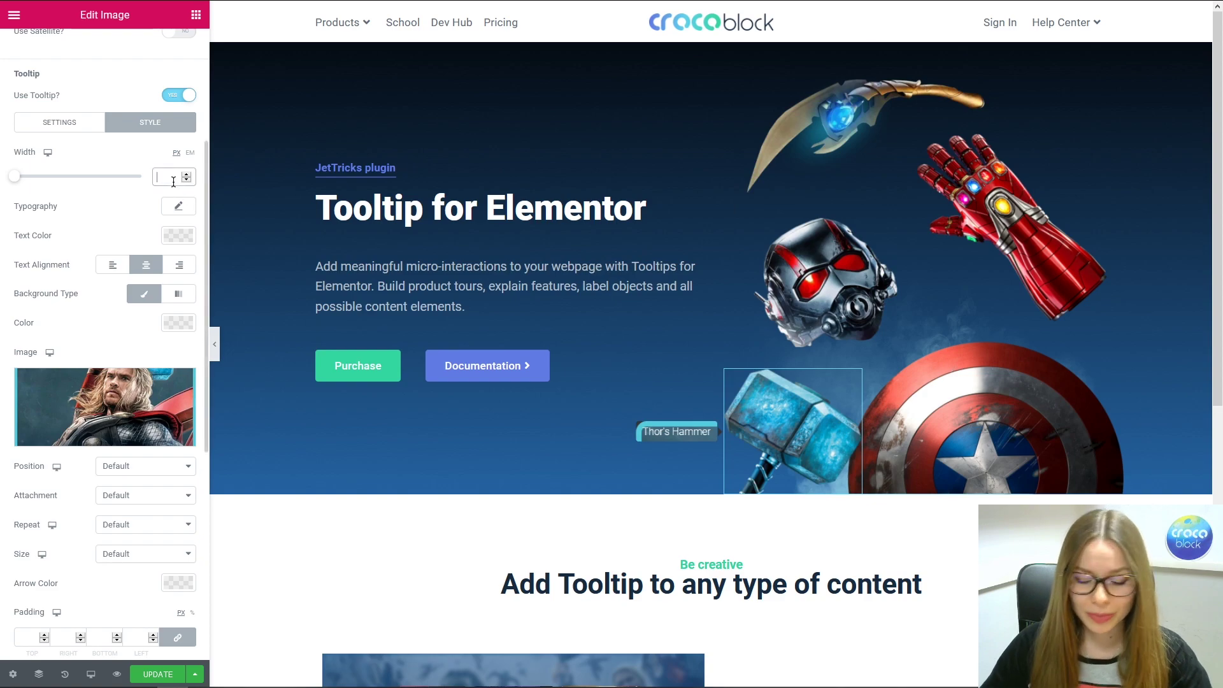
pyautogui.write('1')
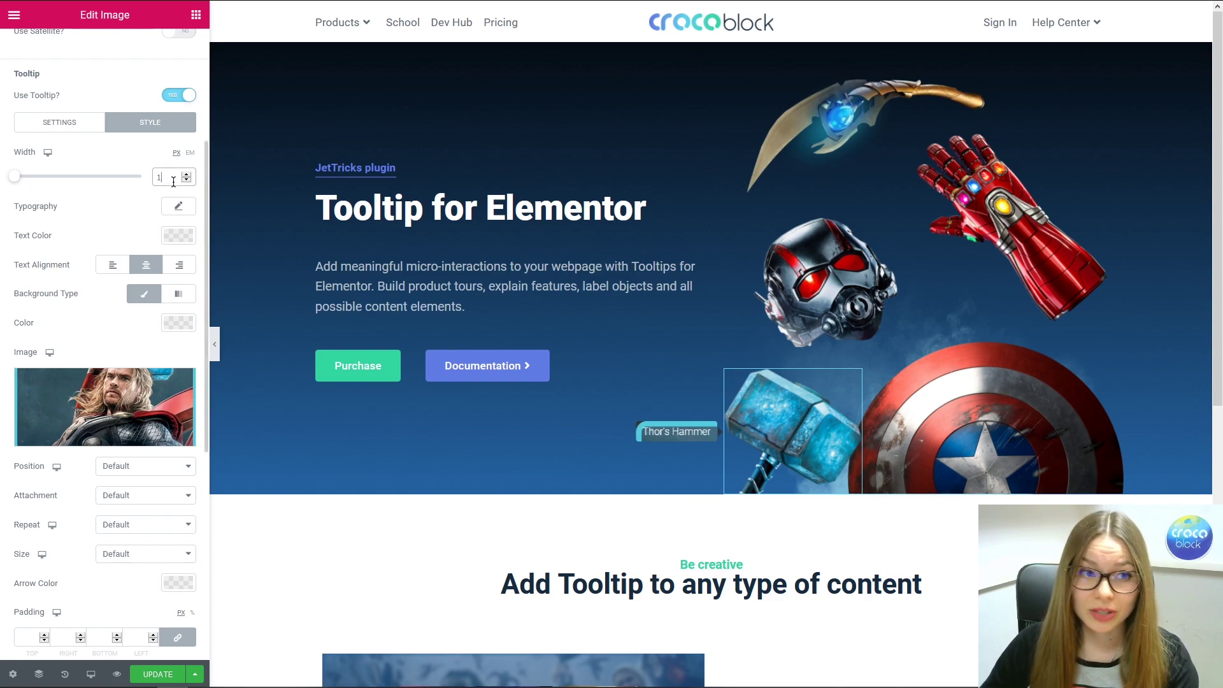
pyautogui.write('50')
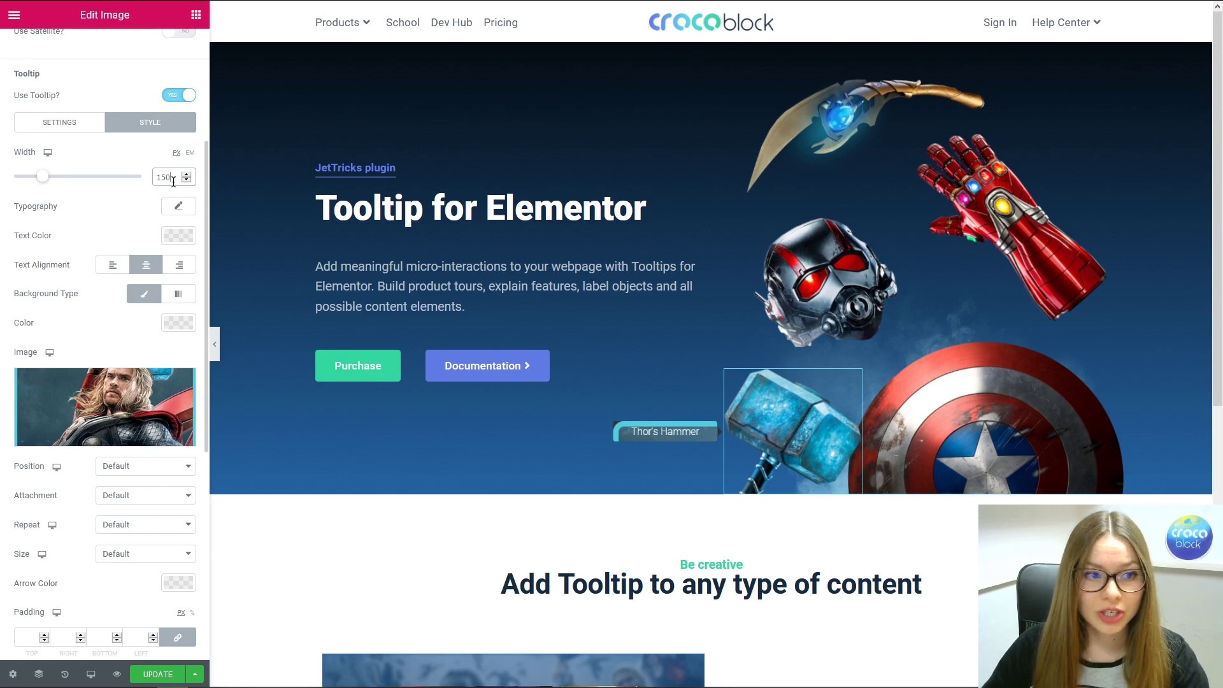
# Step: Set the tooltip background to Center Center position, No-repeat, and Cover size
pyautogui.click(191, 472)
pyautogui.click(184, 499)
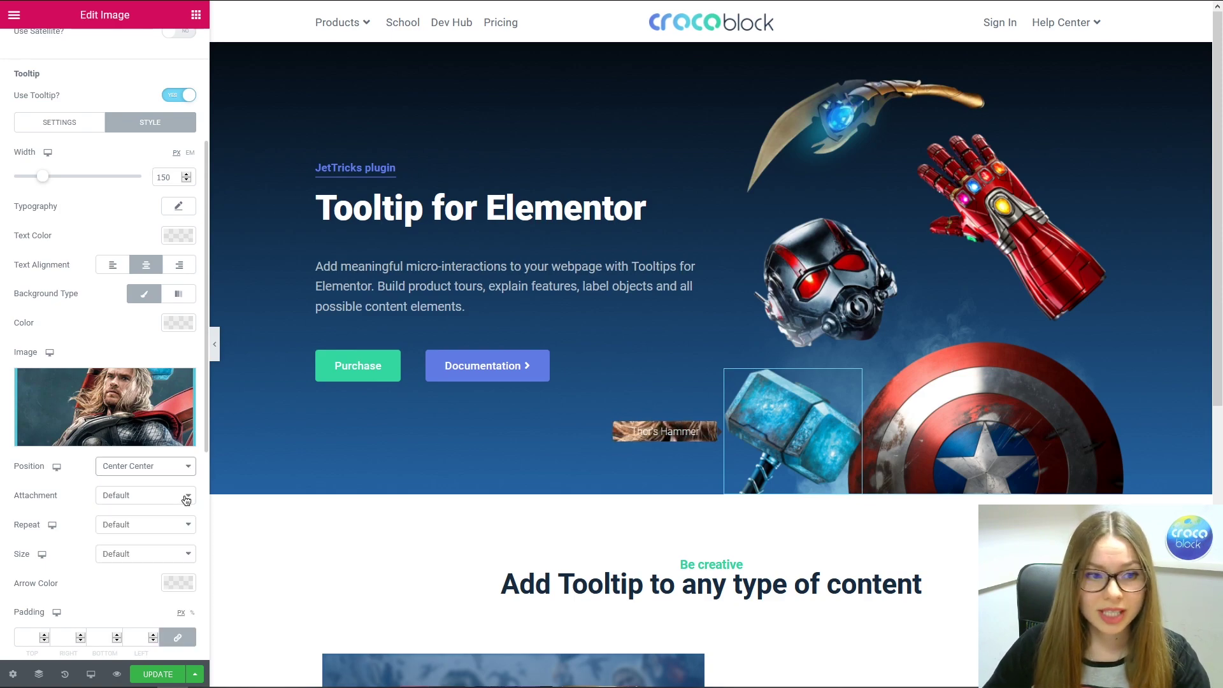
pyautogui.click(185, 524)
pyautogui.click(171, 555)
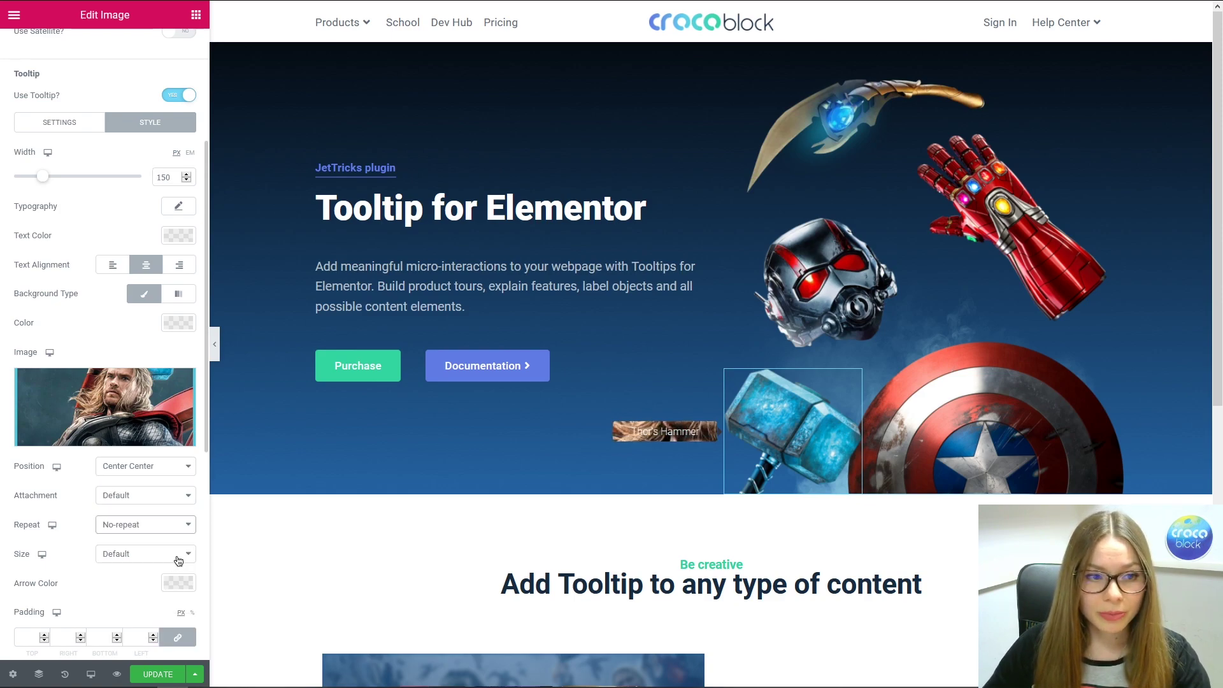
pyautogui.click(175, 556)
pyautogui.click(156, 603)
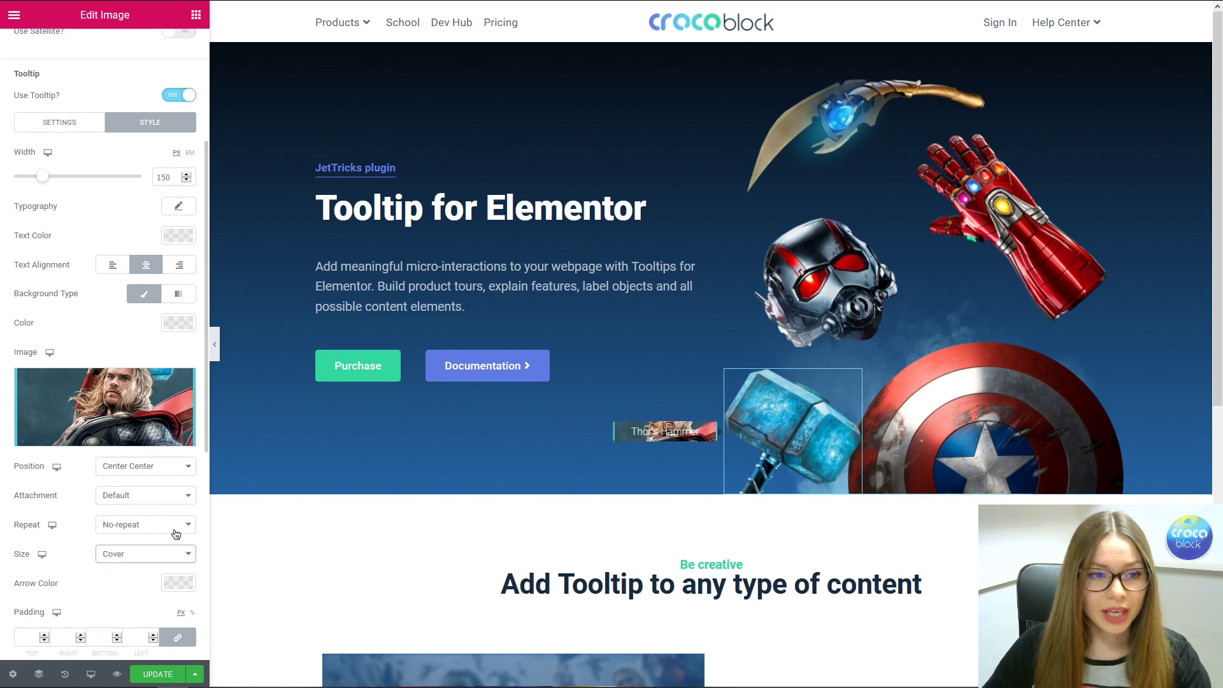
# Step: Set tooltip padding to 20 px on all sides, then unlink and make the top 100
pyautogui.scroll(-2, 175, 537)
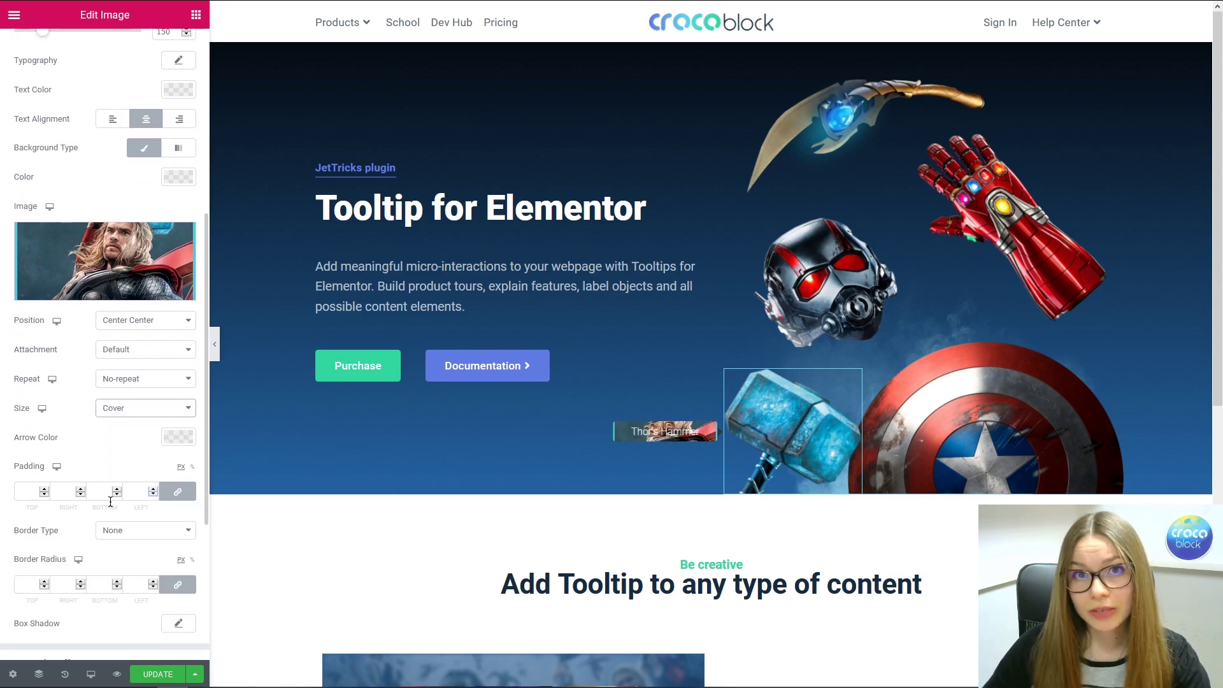
pyautogui.click(23, 492)
pyautogui.write('20')
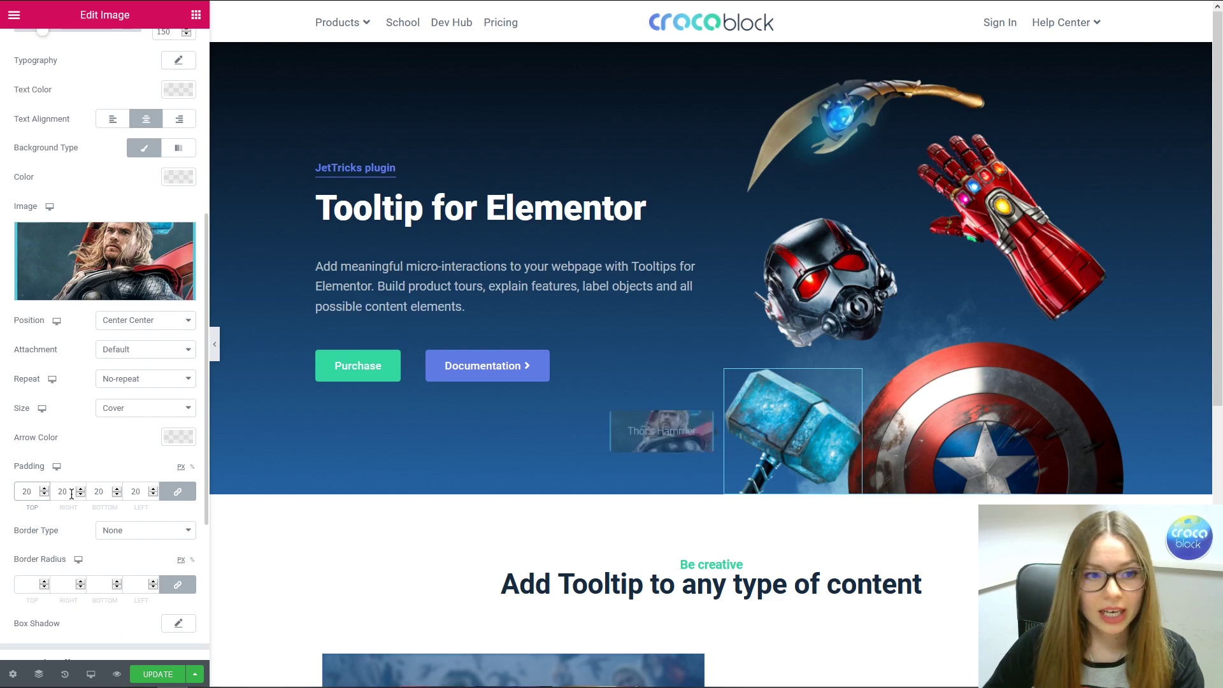
pyautogui.click(183, 498)
pyautogui.doubleClick(27, 491)
pyautogui.write('10')
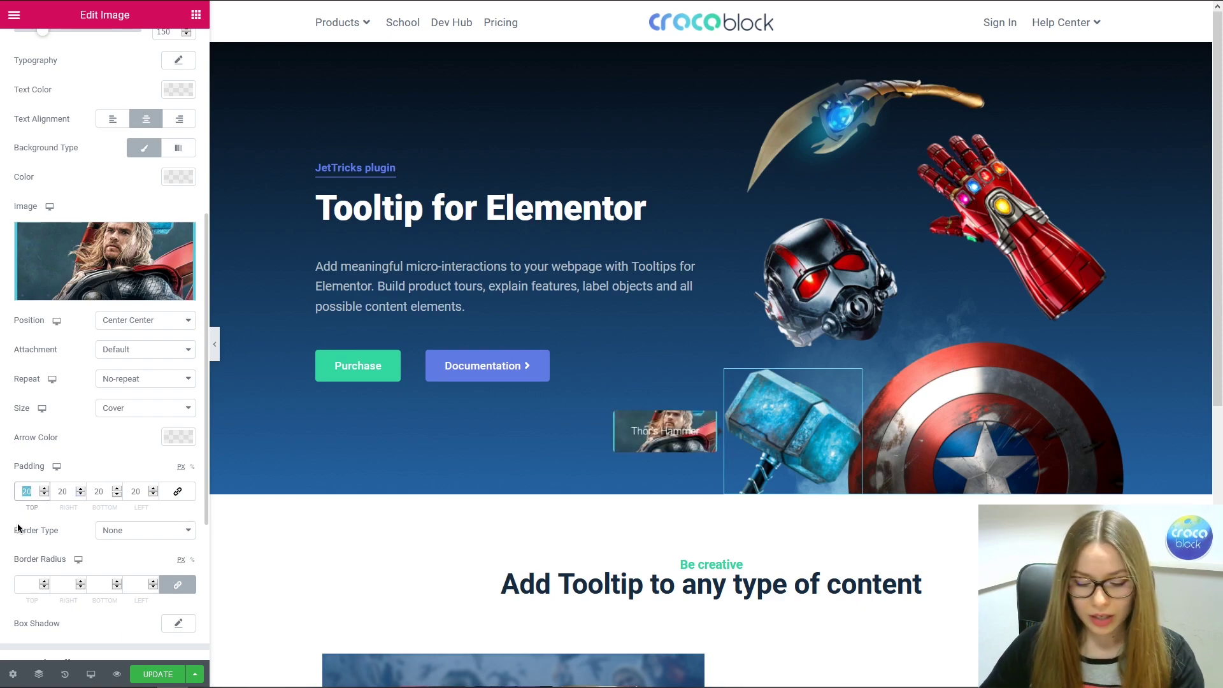
pyautogui.write('0')
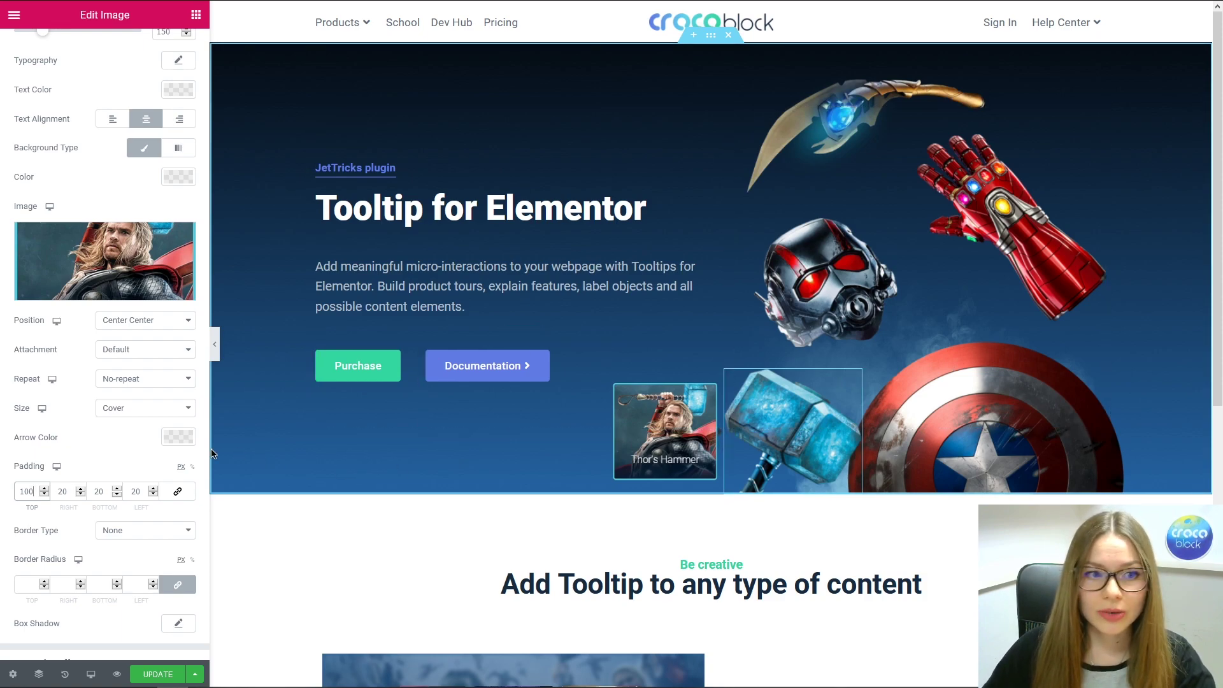
# Step: Set the tooltip arrow colour to fully transparent, rgba(2, 1, 1, 0)
pyautogui.click(179, 438)
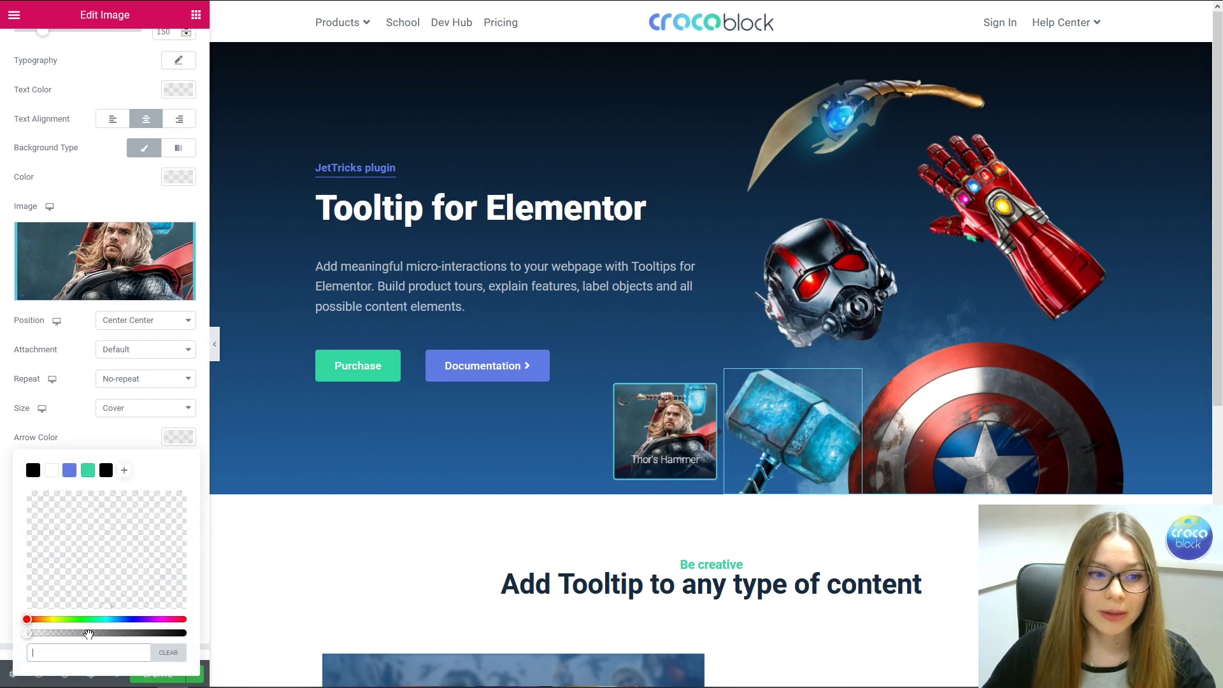
pyautogui.moveTo(31, 633); pyautogui.dragTo(2, 645)
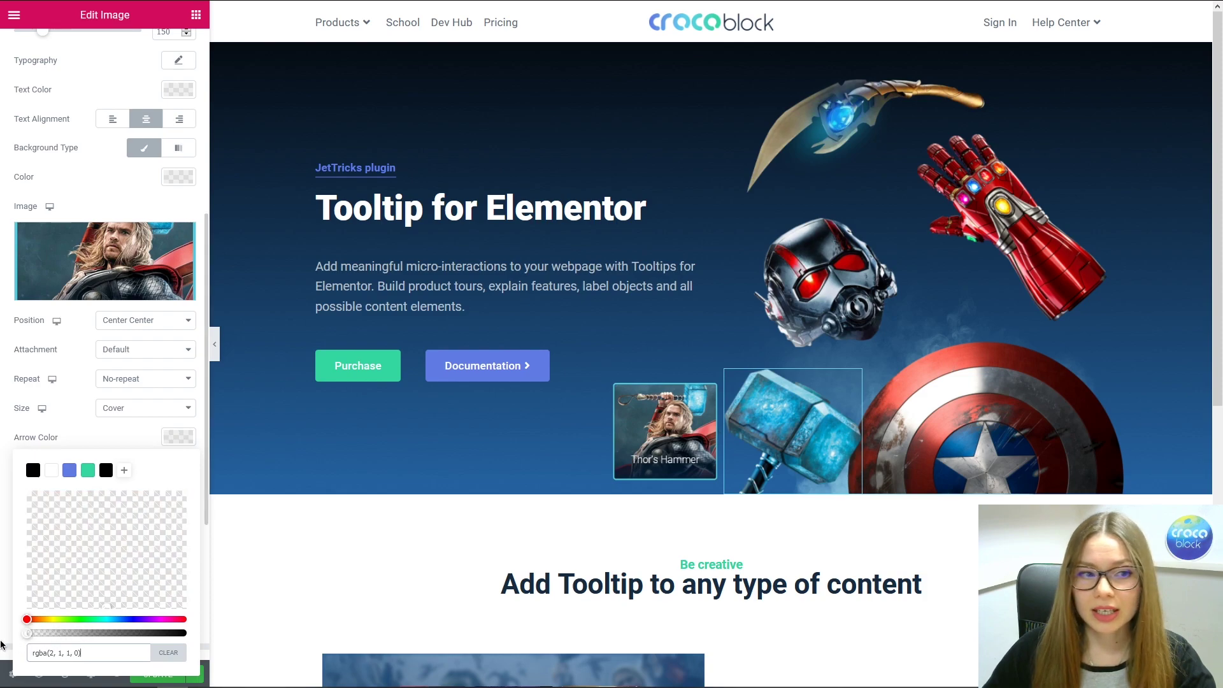
pyautogui.click(123, 434)
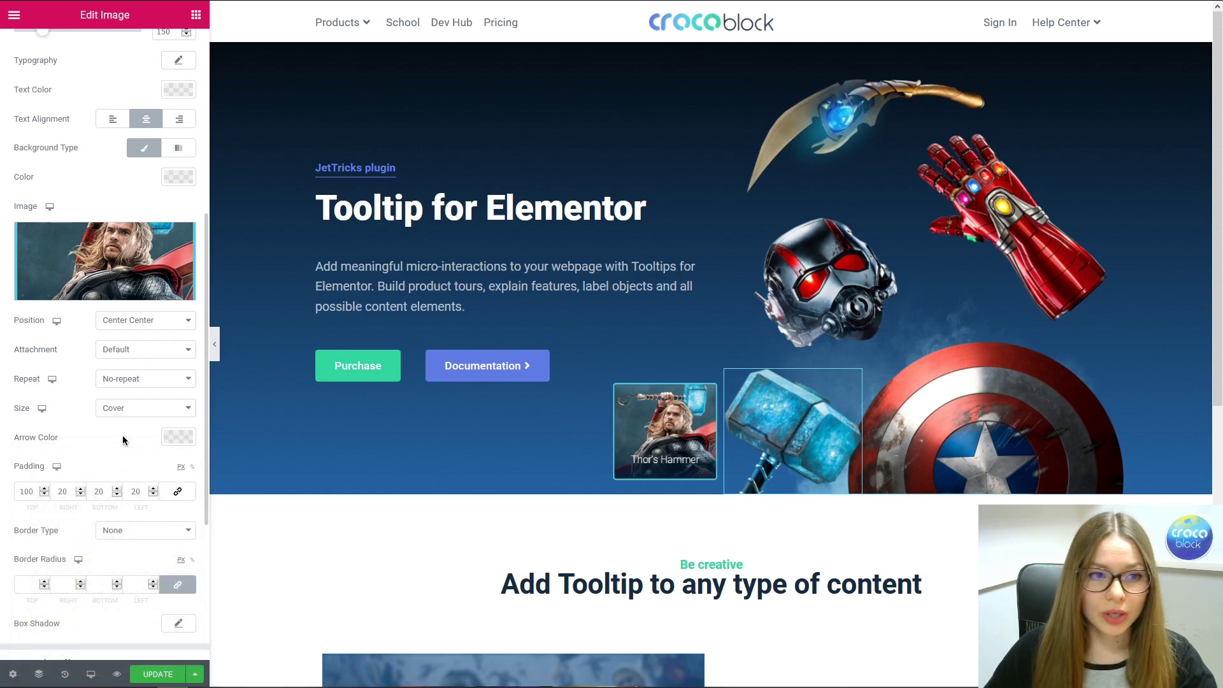
pyautogui.scroll(5, 123, 435)
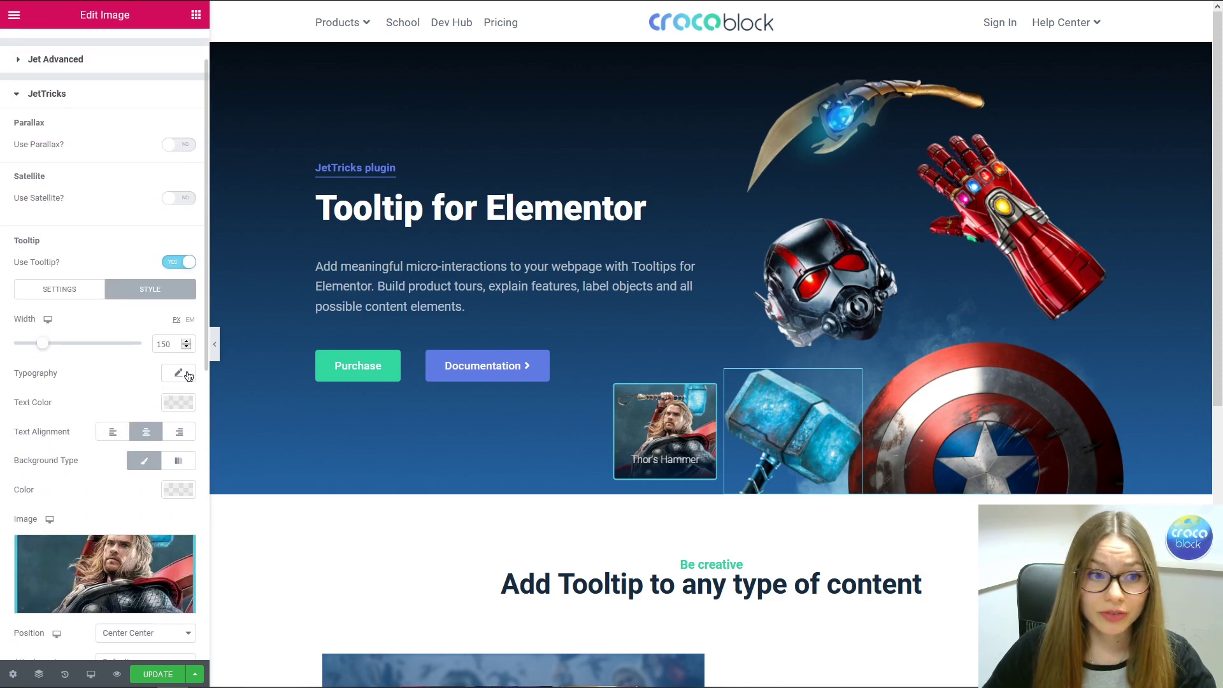
# Step: Set the tooltip typography to the Roboto family at size 12
pyautogui.click(184, 377)
pyautogui.click(168, 414)
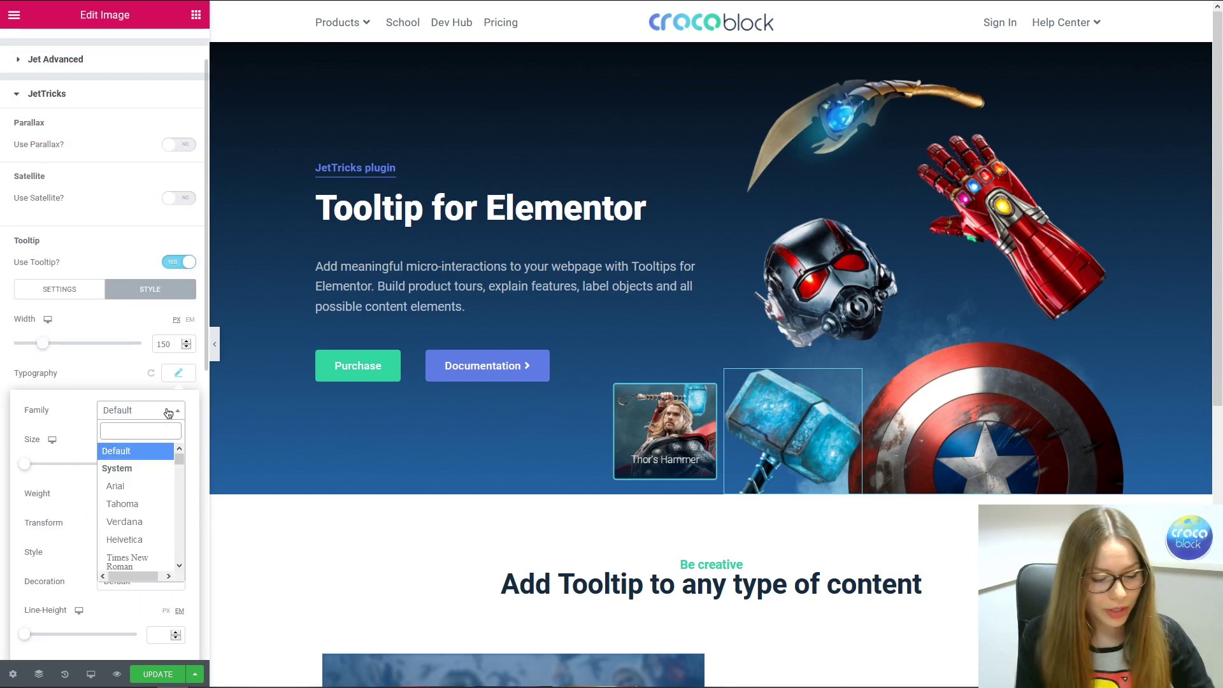
pyautogui.write('robo')
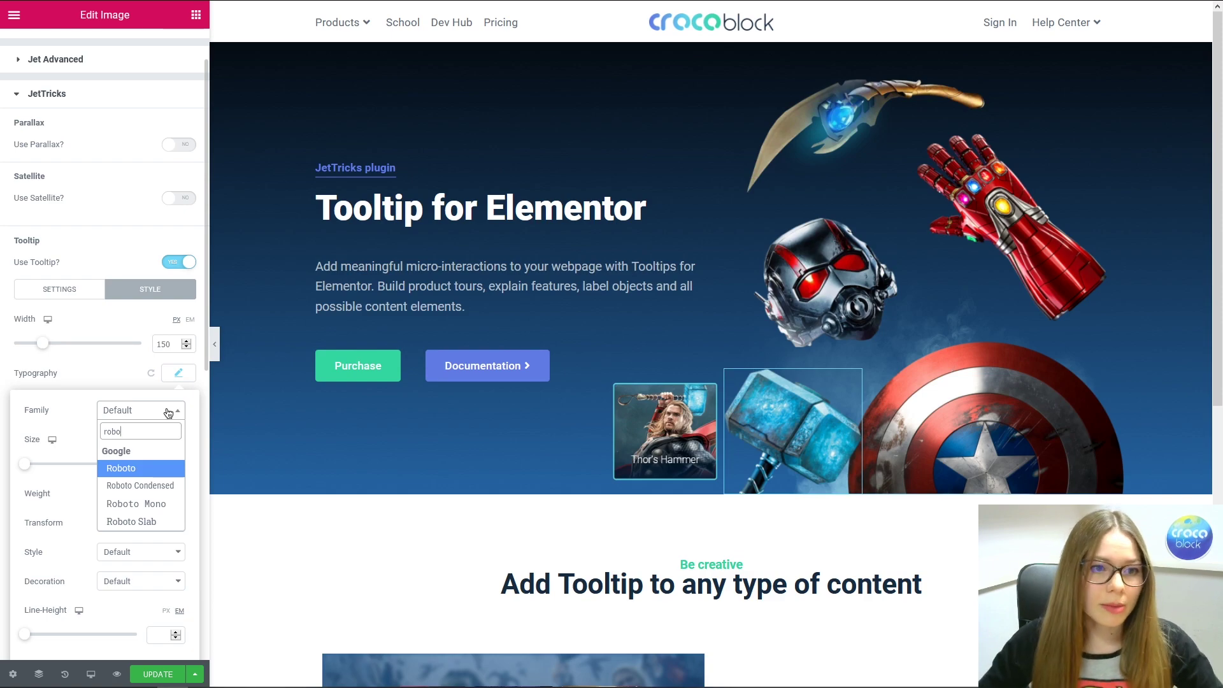
pyautogui.click(161, 468)
pyautogui.click(159, 463)
pyautogui.write('12')
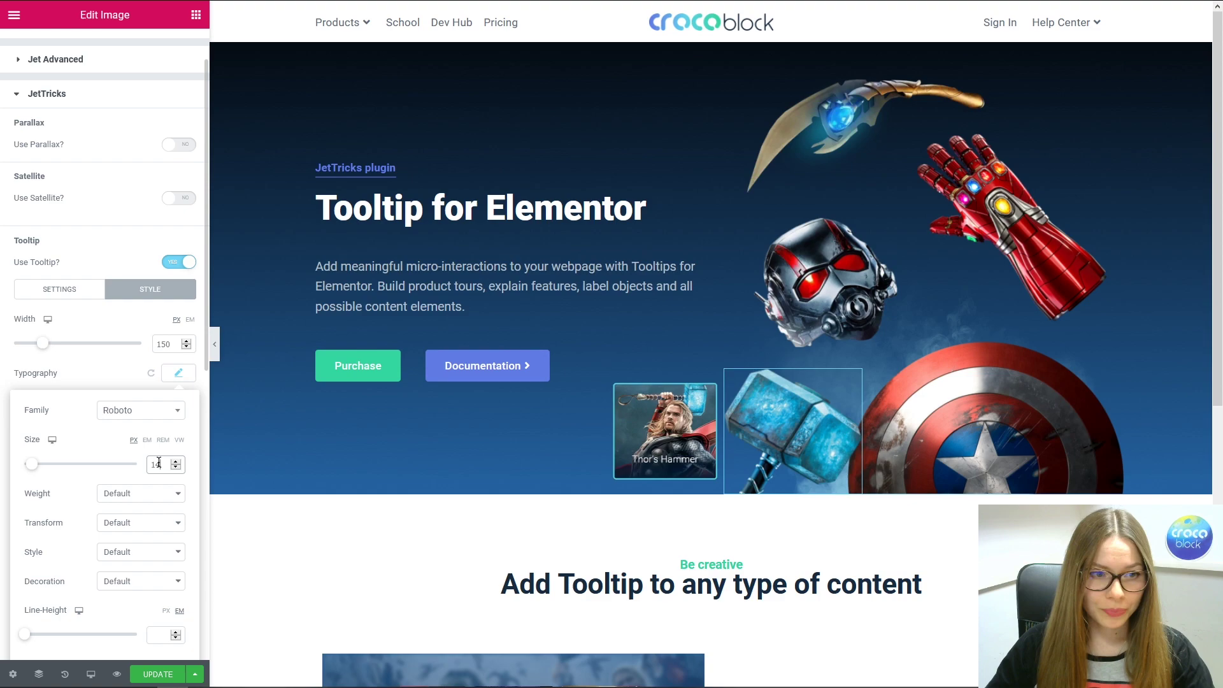
pyautogui.click(106, 376)
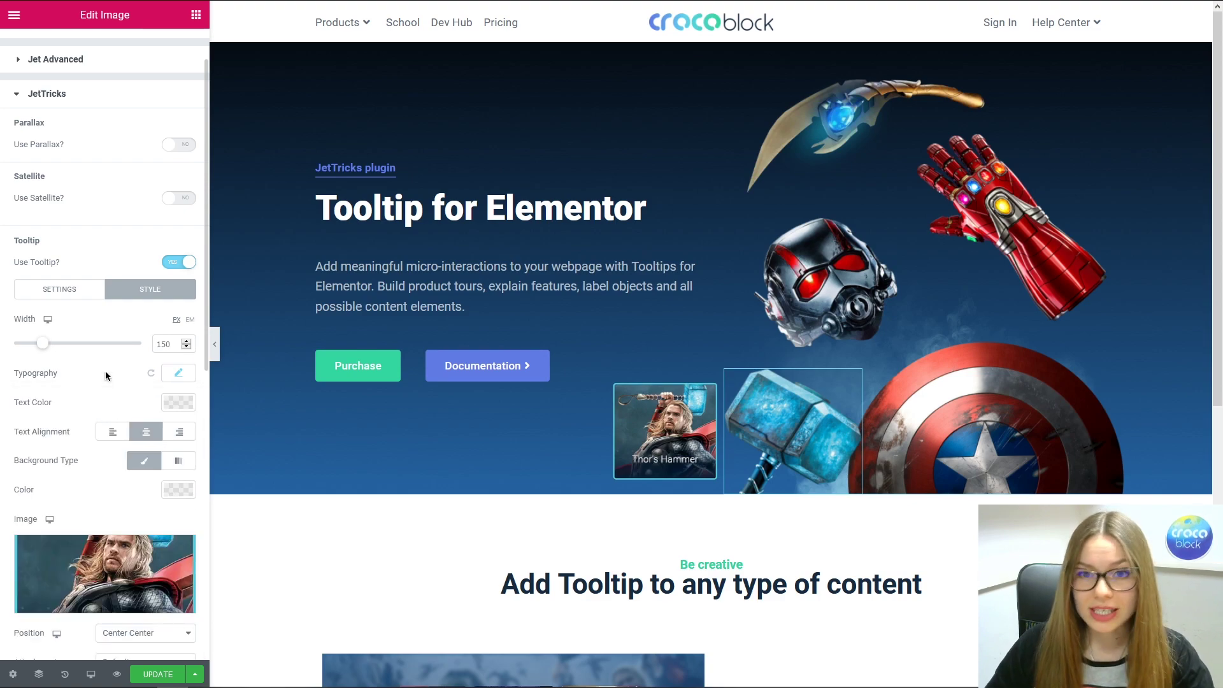
# Step: In the tooltip's Settings tab, set Offset X to -60
pyautogui.click(79, 291)
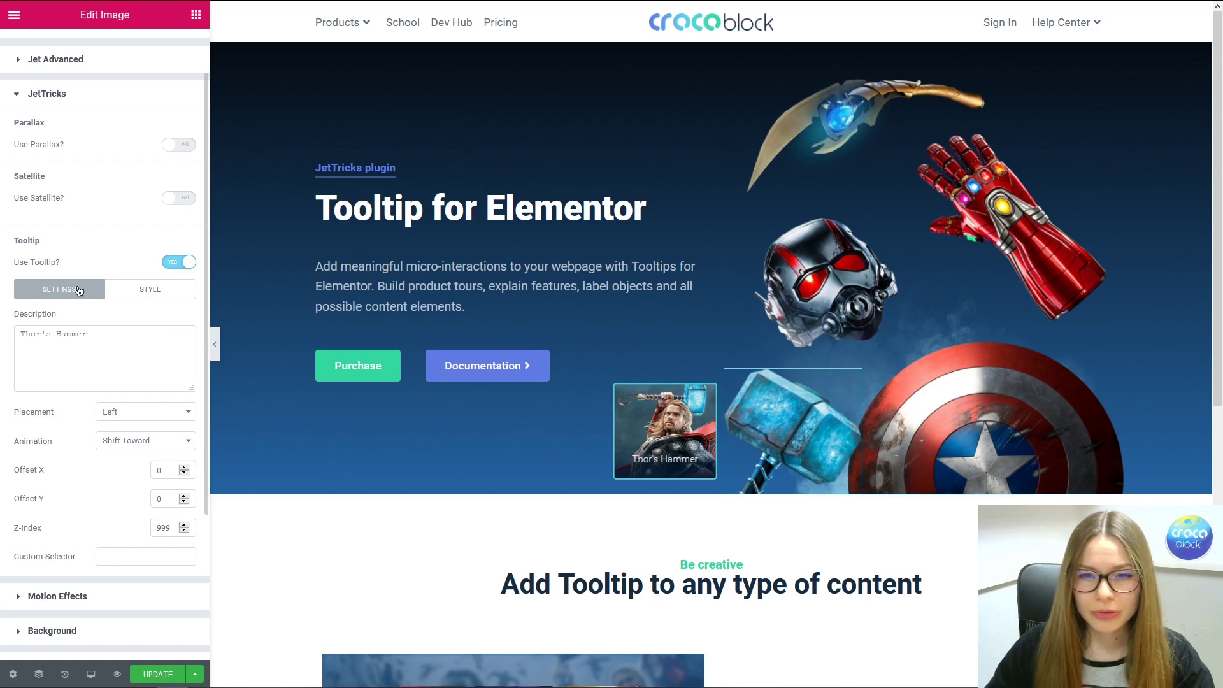
pyautogui.doubleClick(169, 472)
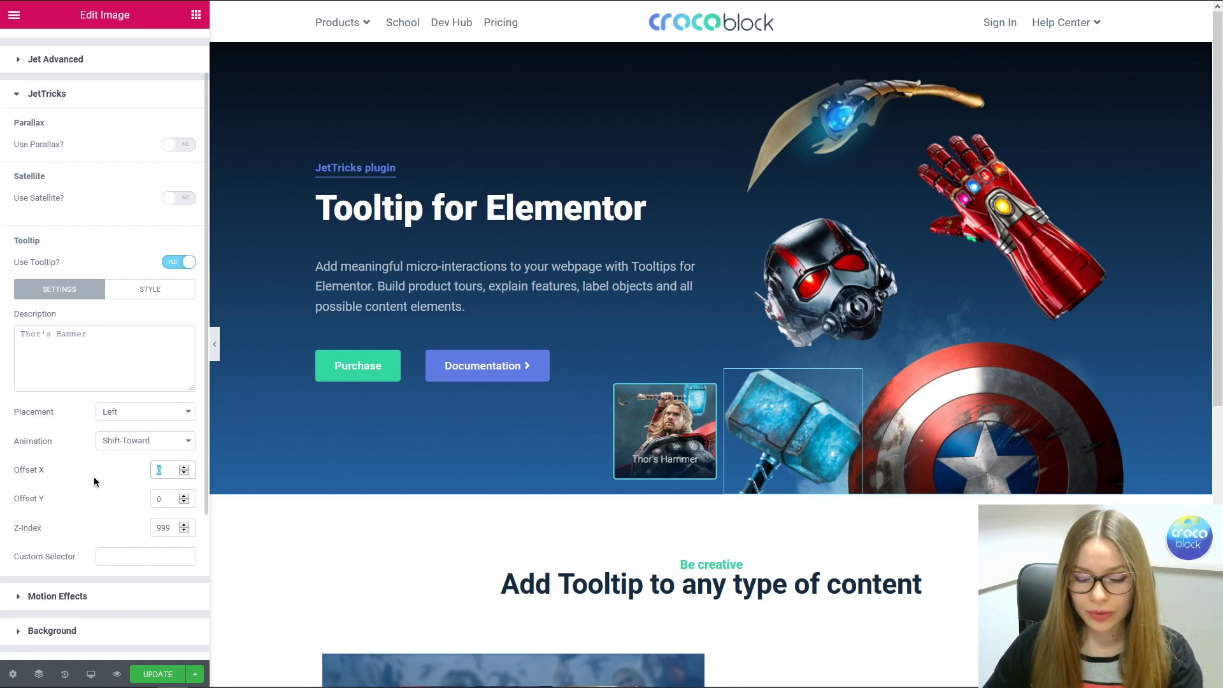
pyautogui.write('50')
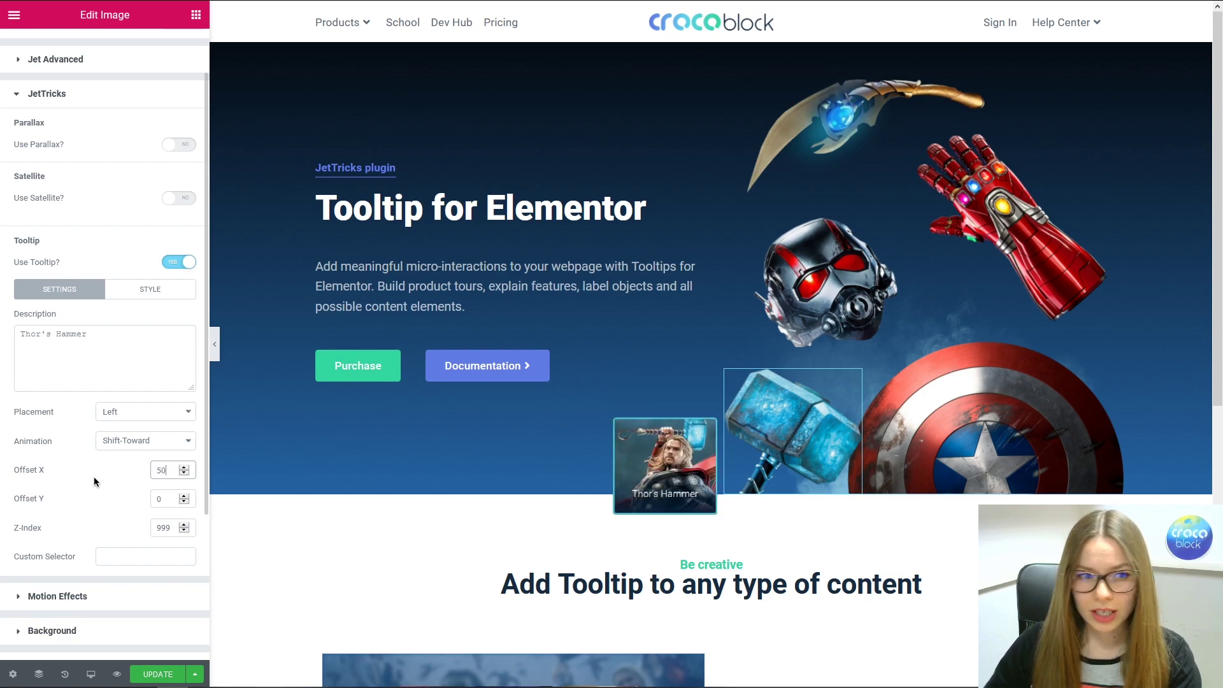
pyautogui.moveTo(174, 467); pyautogui.dragTo(53, 465)
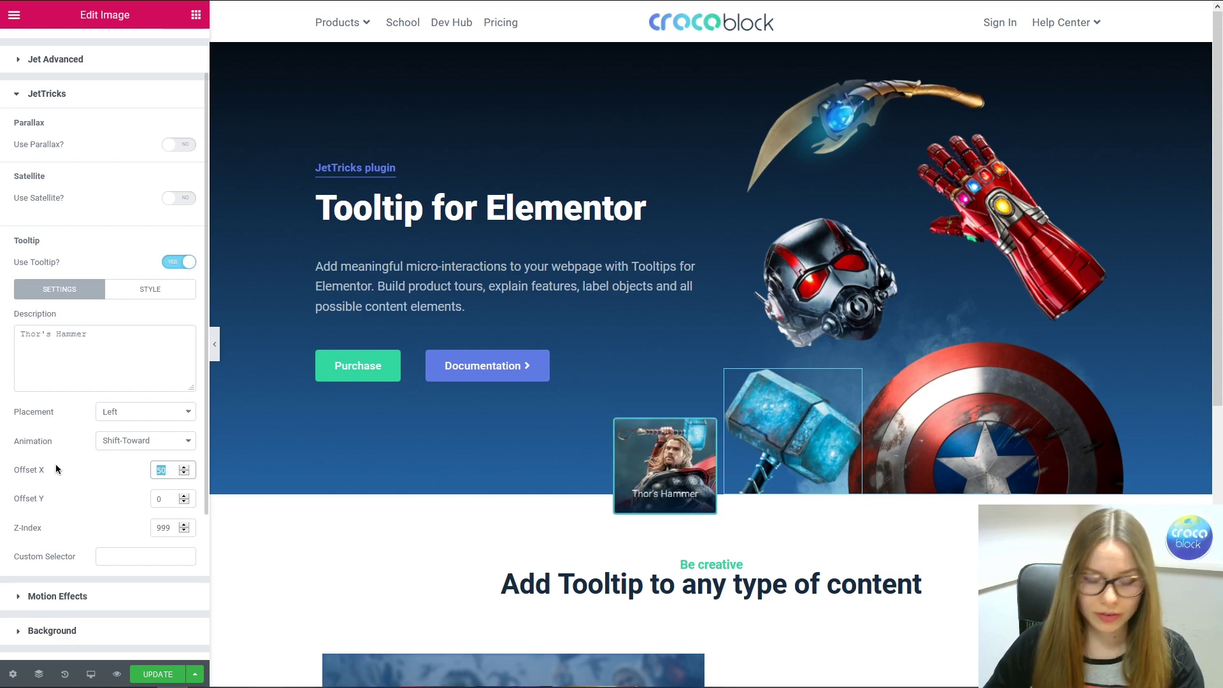
pyautogui.write('-1')
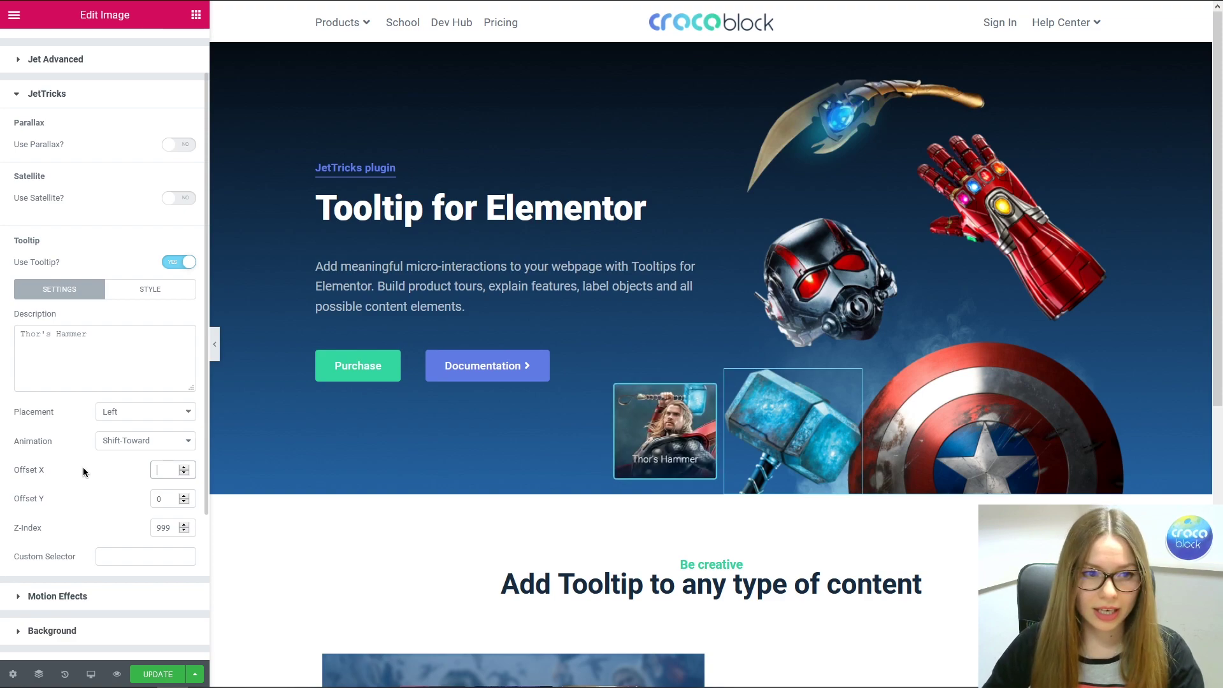
pyautogui.write('1')
pyautogui.press('BackSpace')
pyautogui.press('BackSpace')
pyautogui.write('56')
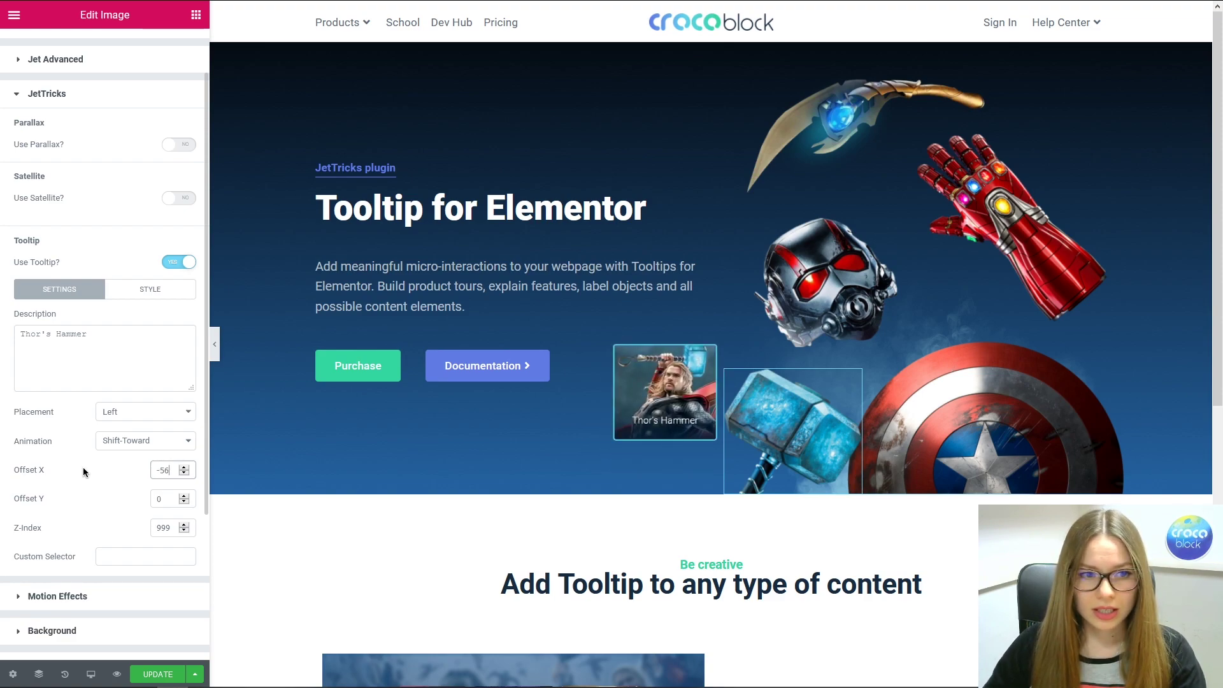
pyautogui.press('BackSpace')
pyautogui.write('9')
pyautogui.press('BackSpace')
pyautogui.press('BackSpace')
pyautogui.write('60')
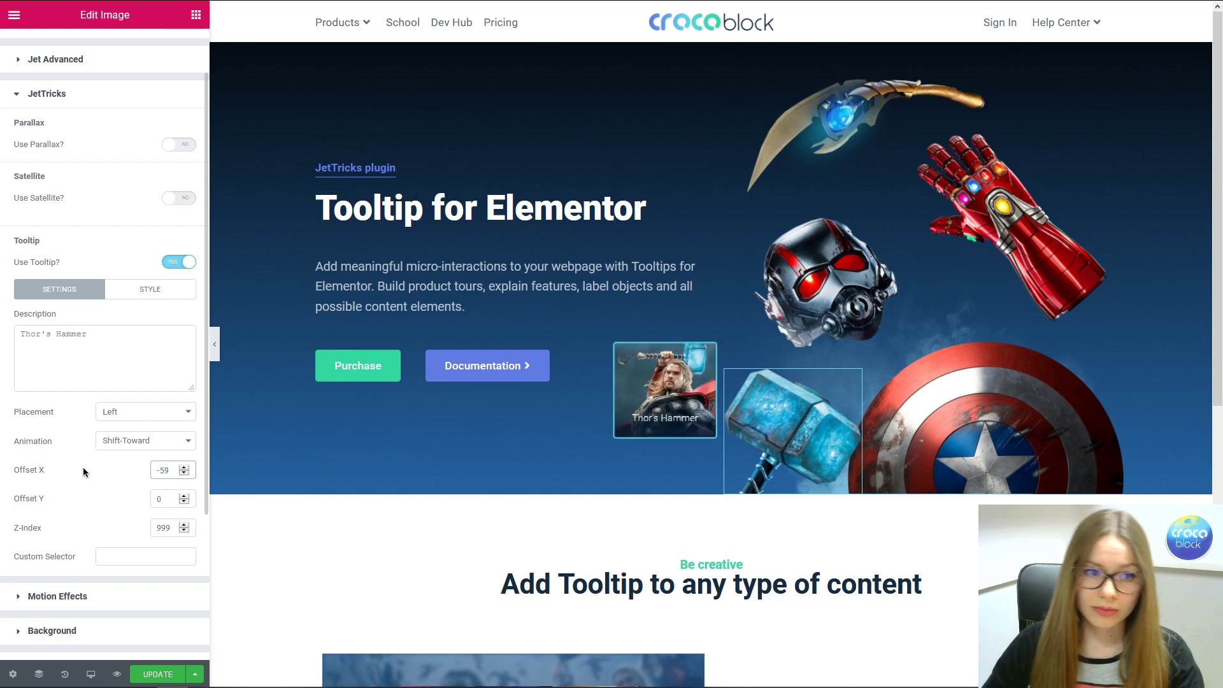
# Step: Set Offset Y to -90 and update the page
pyautogui.click(164, 496)
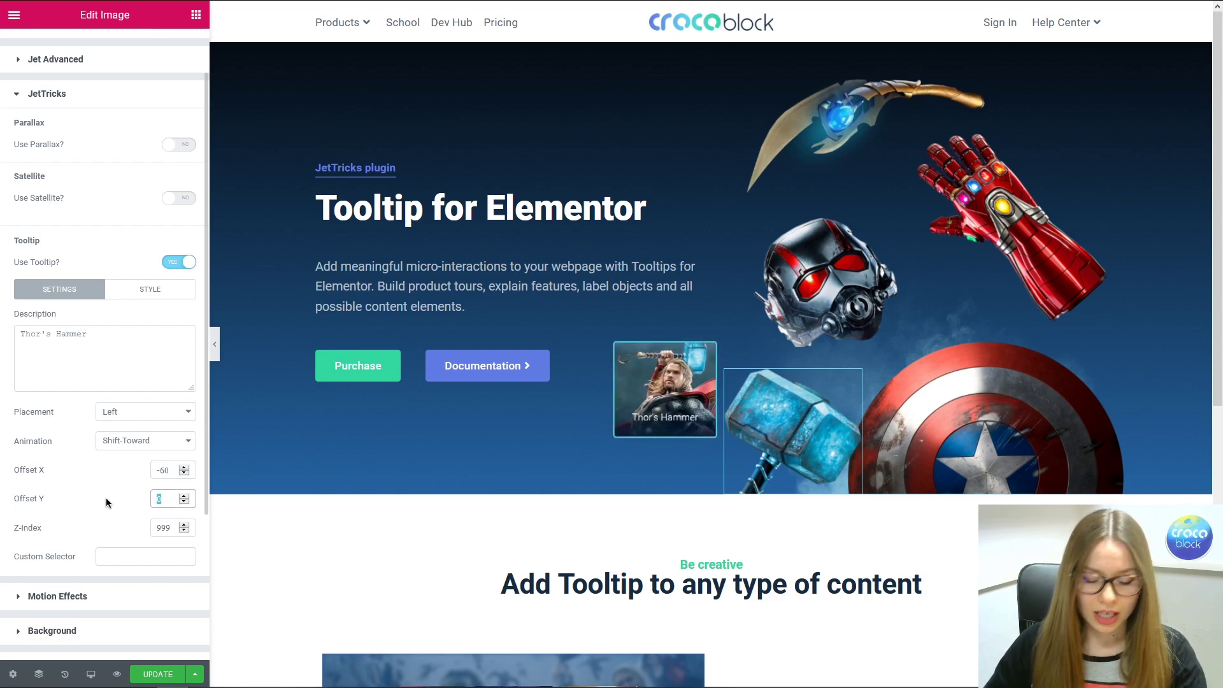
pyautogui.press('BackSpace')
pyautogui.write('5')
pyautogui.press('BackSpace')
pyautogui.write('-16')
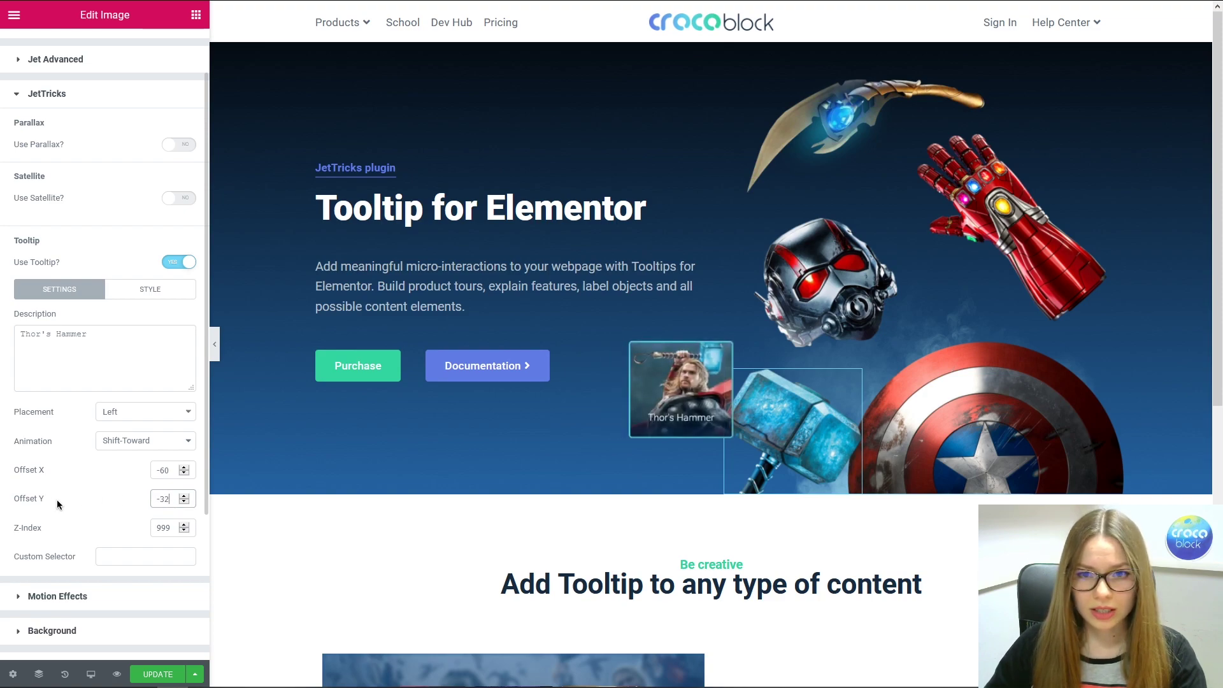
pyautogui.press('BackSpace')
pyautogui.press('BackSpace')
pyautogui.write('72')
pyautogui.press('BackSpace')
pyautogui.press('BackSpace')
pyautogui.write('90')
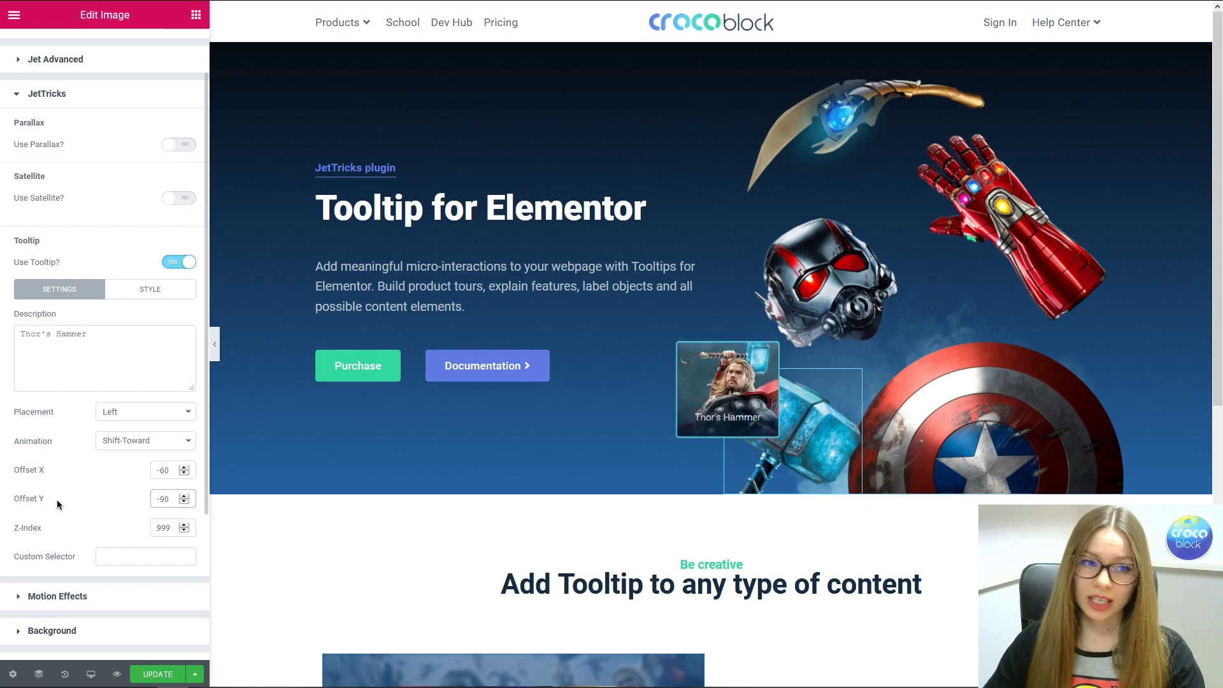
pyautogui.click(165, 674)
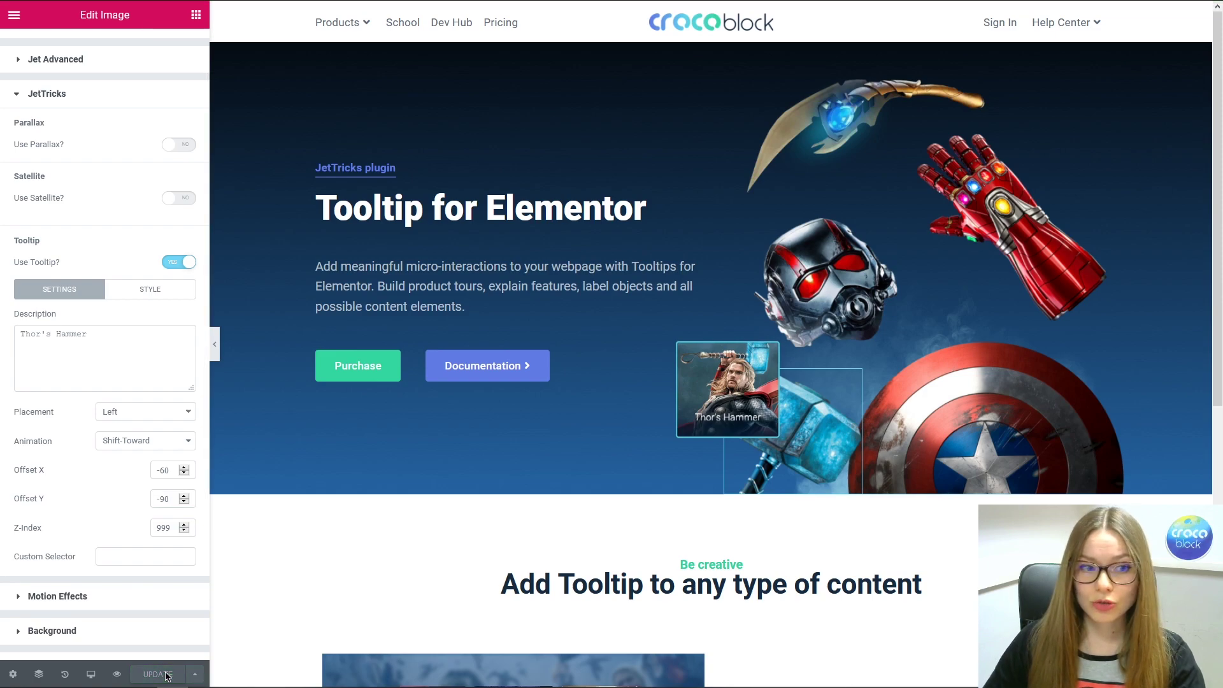
# Step: Preview the page and check the hero images' tooltips, including the hammer's Thor's Hammer tooltip
pyautogui.click(114, 679)
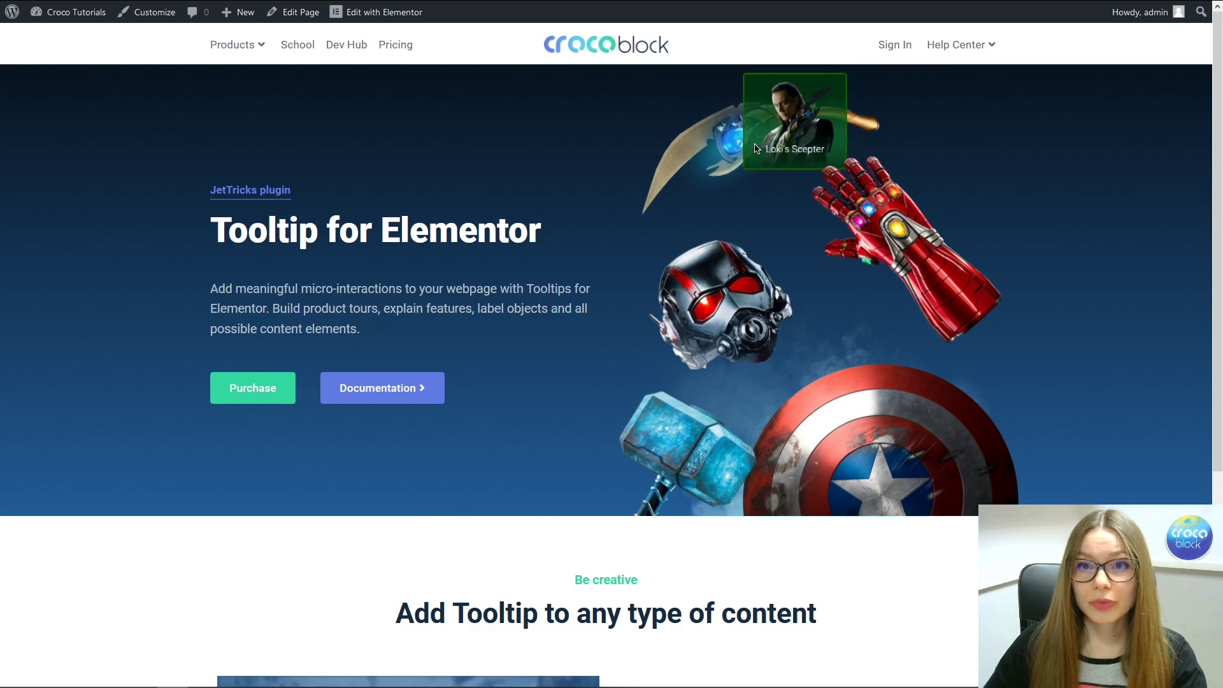
pyautogui.moveTo(868, 215)
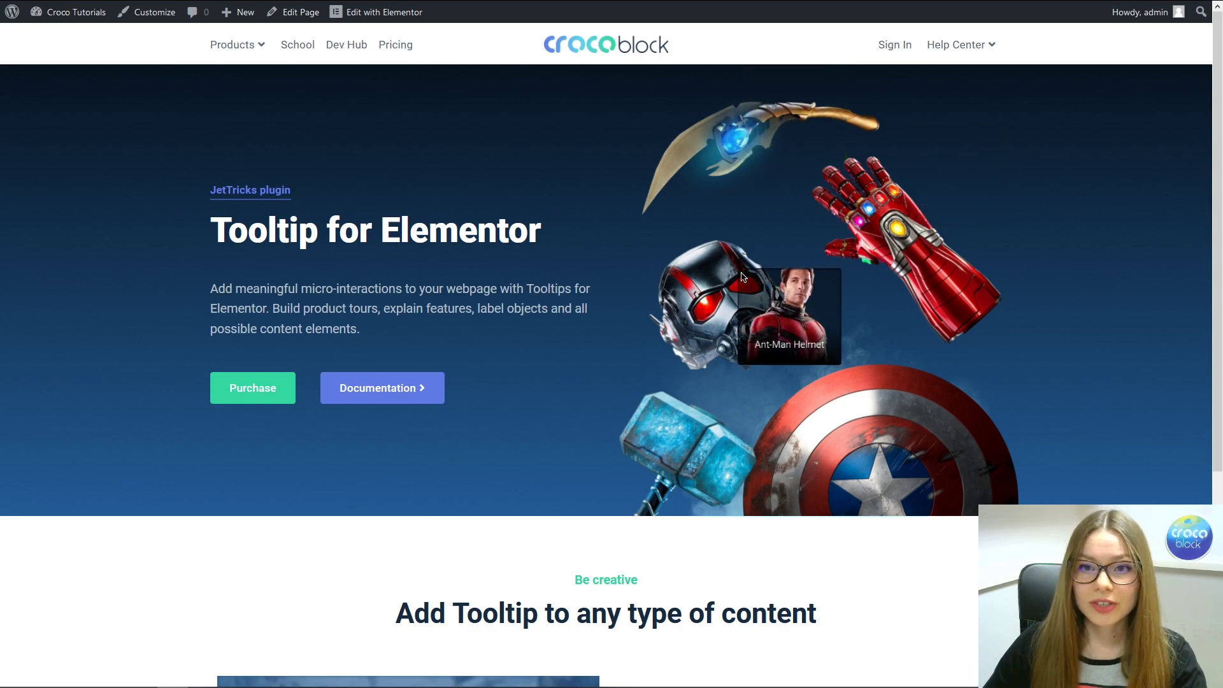
pyautogui.moveTo(866, 424)
pyautogui.moveTo(706, 454)
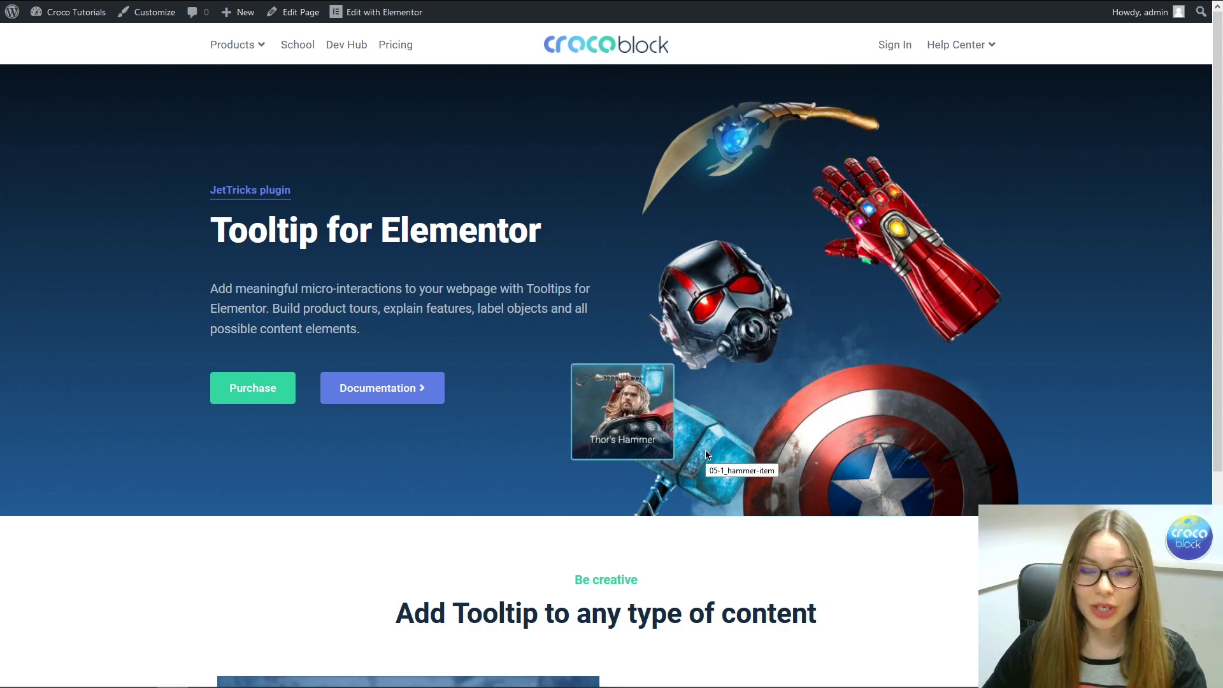